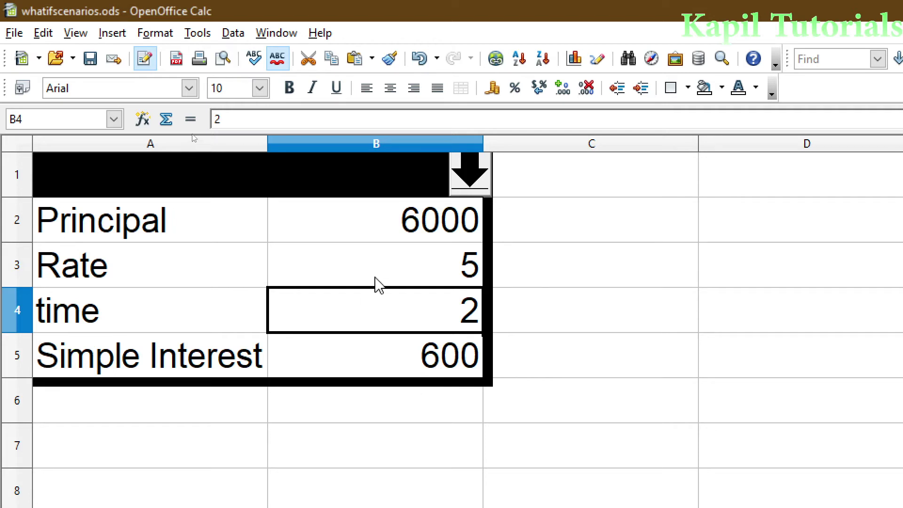
Step: Switch the simple interest table through the scenarios Principal 7000, Principal 5000, Rate 6% and Principal 6000 to compare the results
{"action": "left_click", "coordinate": [469, 184]}
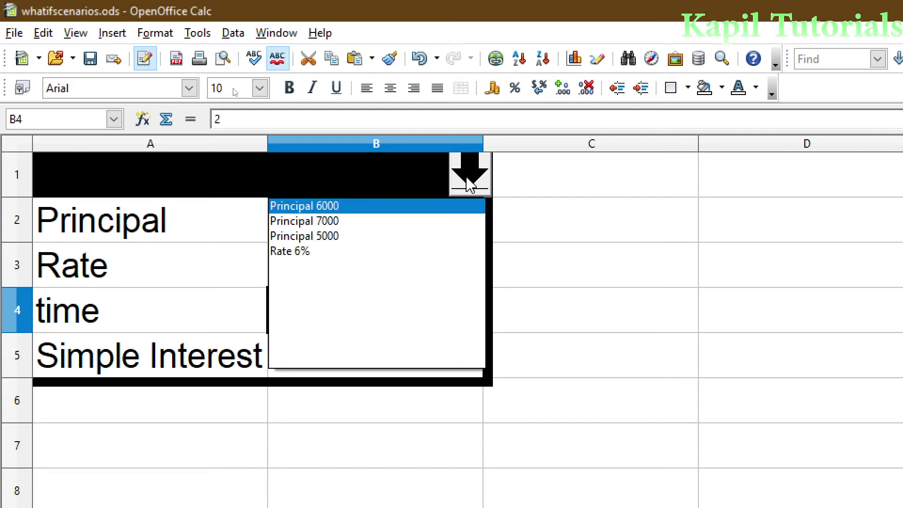
{"action": "left_click", "coordinate": [301, 222]}
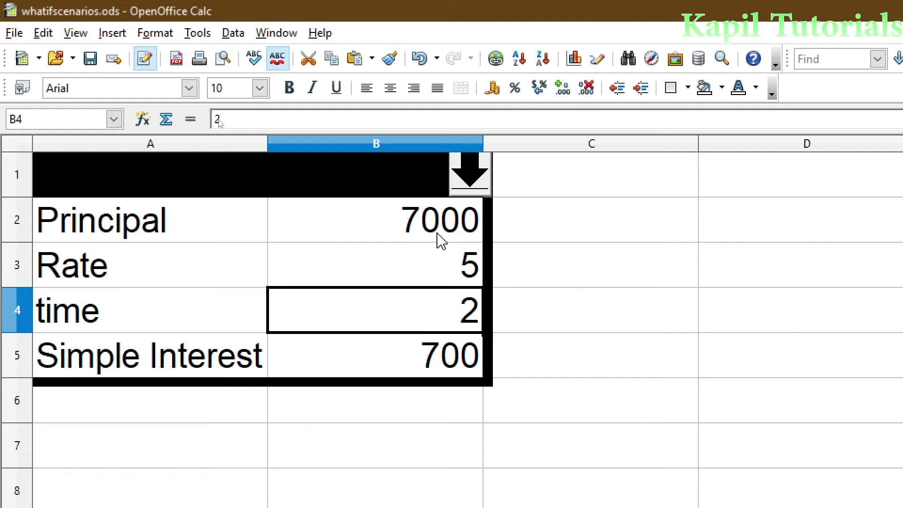
{"action": "left_click", "coordinate": [463, 179]}
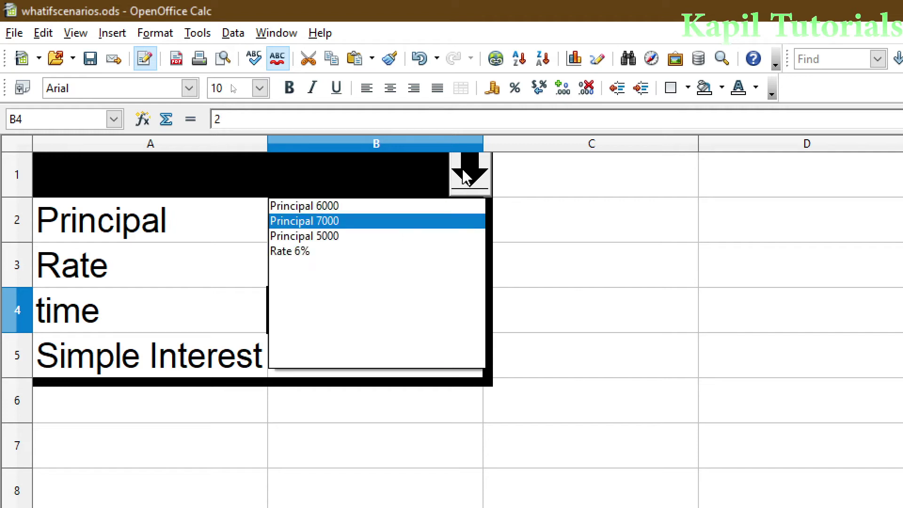
{"action": "left_click", "coordinate": [321, 238]}
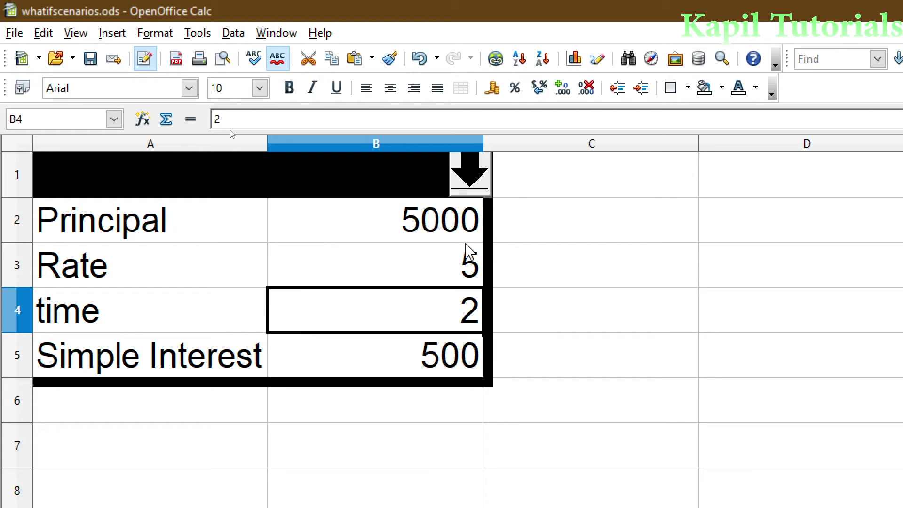
{"action": "left_click", "coordinate": [463, 176]}
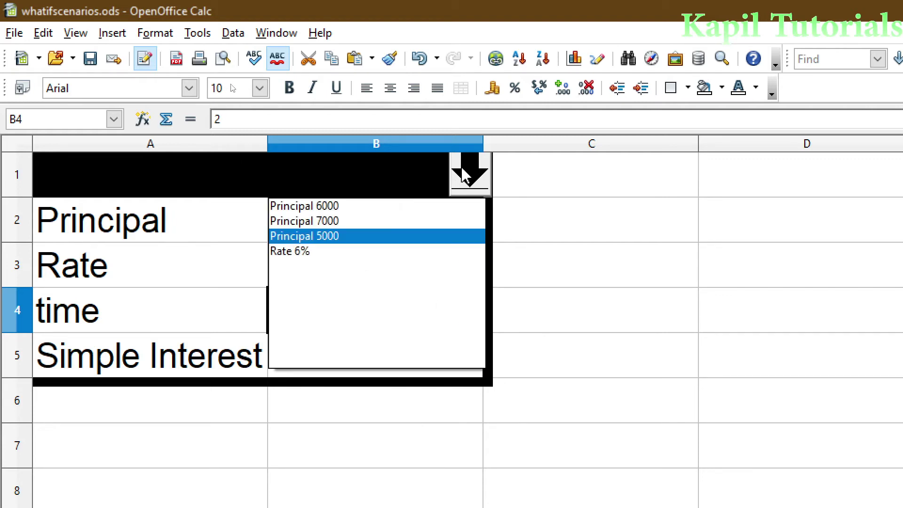
{"action": "left_click", "coordinate": [294, 256]}
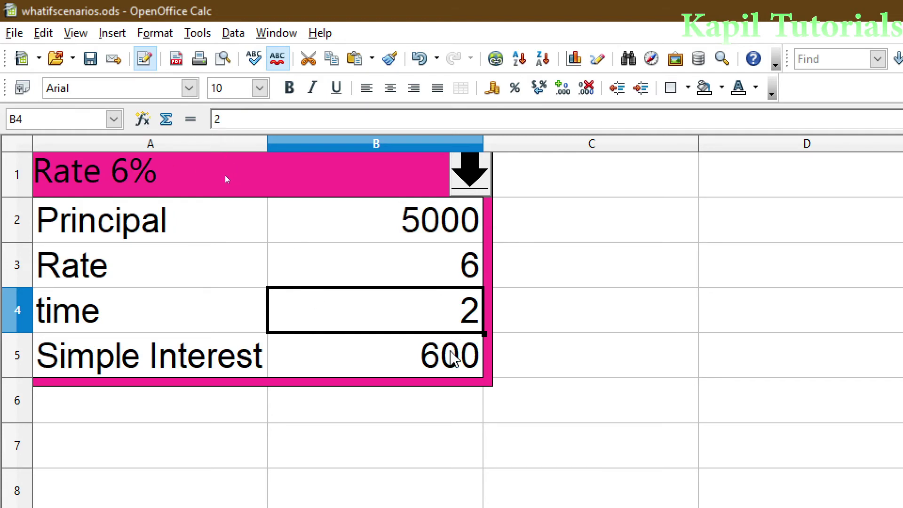
{"action": "left_click", "coordinate": [467, 185]}
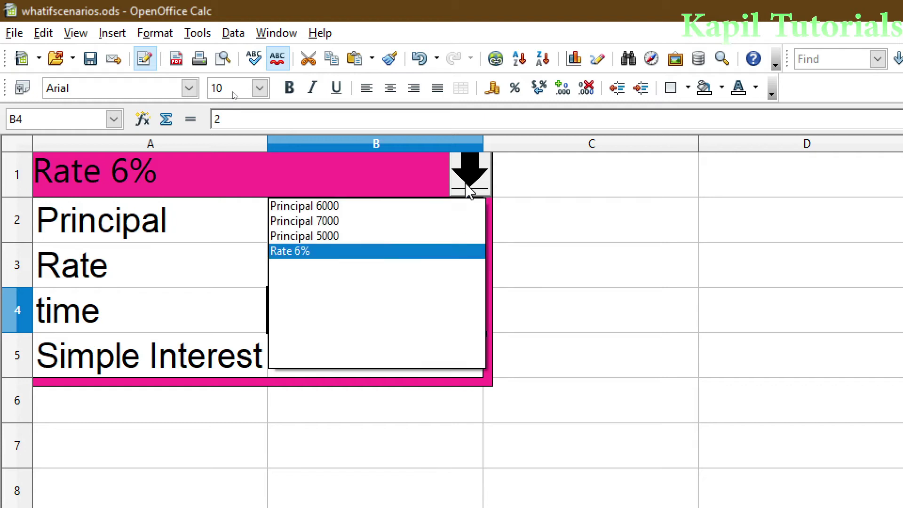
{"action": "left_click", "coordinate": [350, 209]}
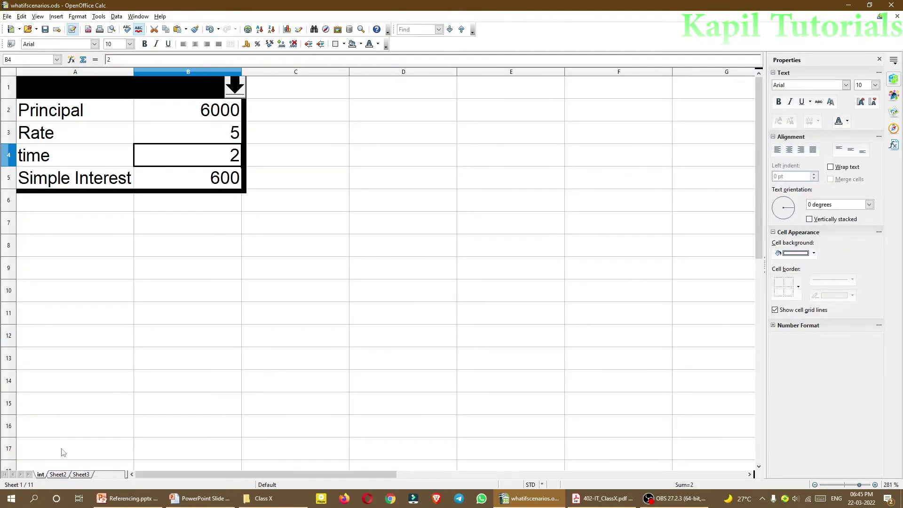
Step: On Sheet2, switch the marks table through the scenarios F.term, 2nd Term and Final Term to compare the percentages
{"action": "left_click", "coordinate": [58, 474]}
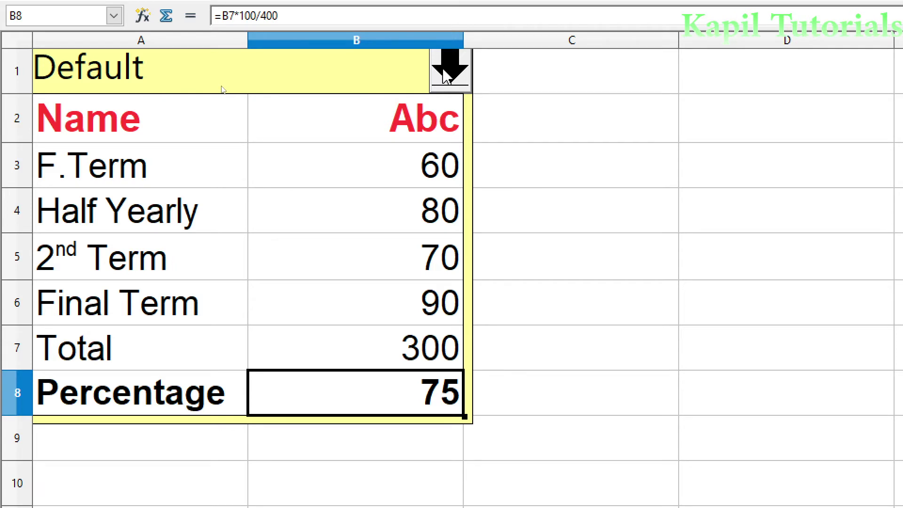
{"action": "left_click", "coordinate": [446, 75]}
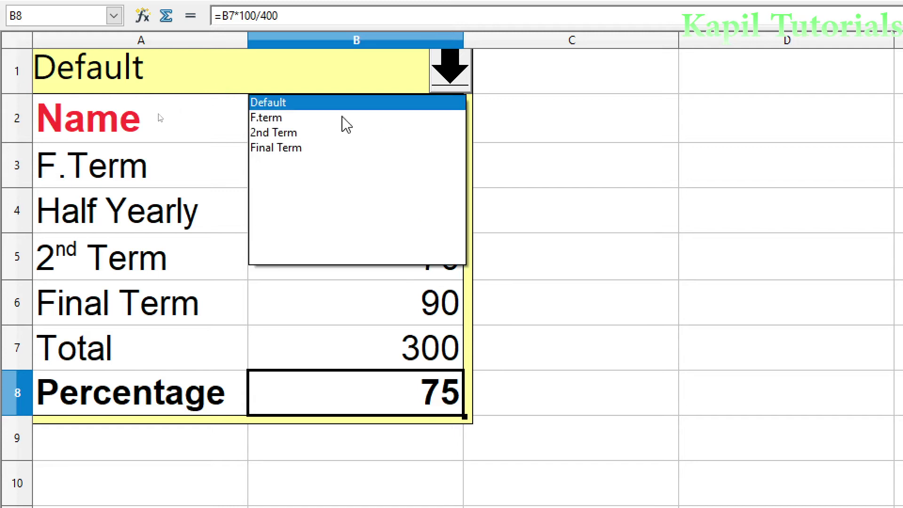
{"action": "left_click", "coordinate": [268, 118]}
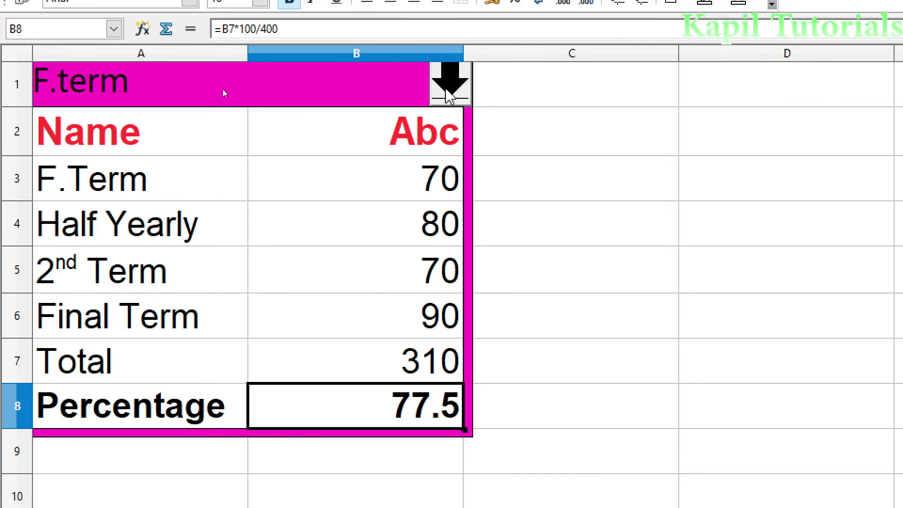
{"action": "left_click", "coordinate": [450, 70]}
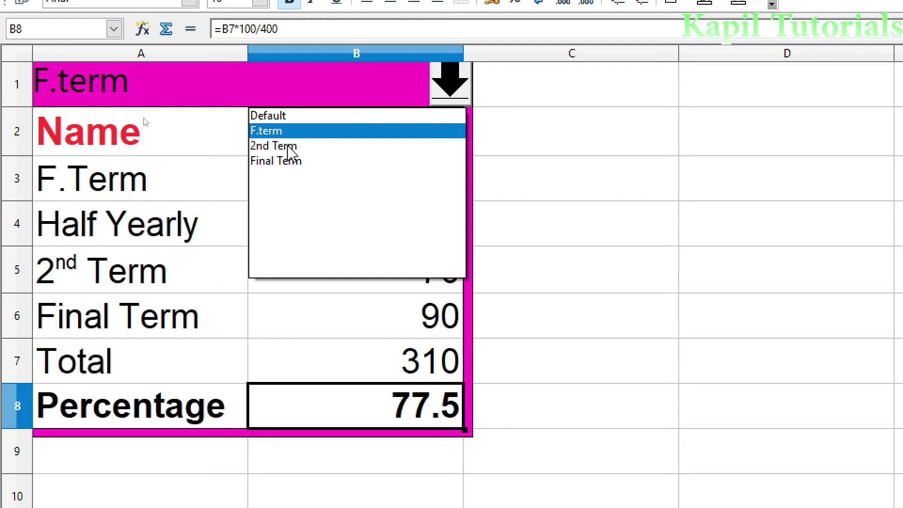
{"action": "left_click", "coordinate": [282, 146]}
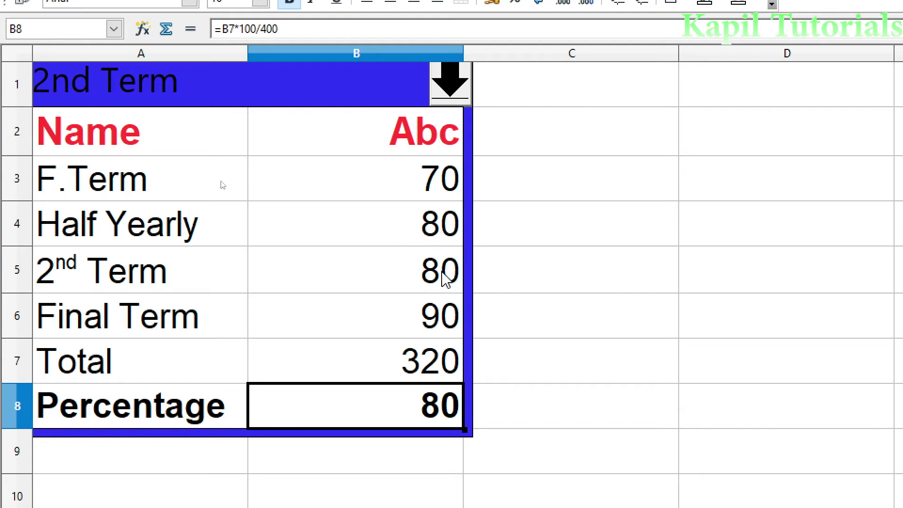
{"action": "left_click", "coordinate": [440, 89]}
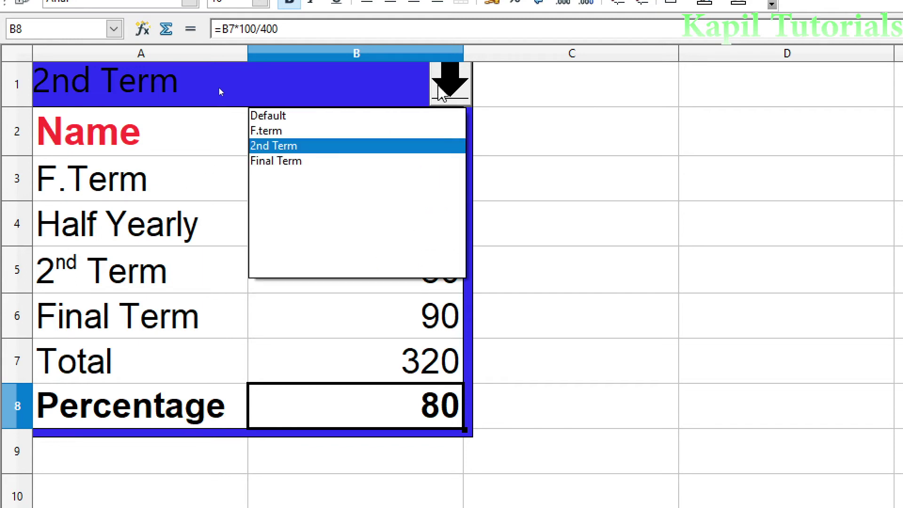
{"action": "left_click", "coordinate": [291, 160]}
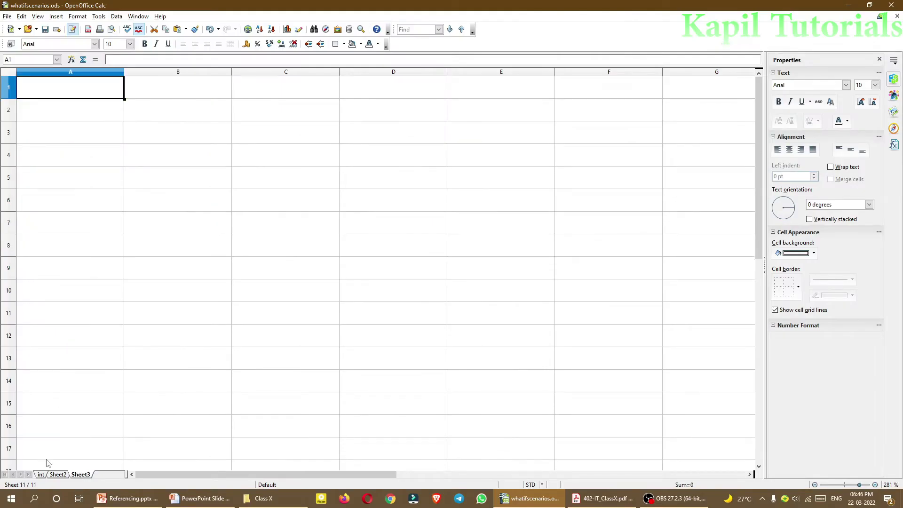
{"action": "left_click", "coordinate": [41, 474]}
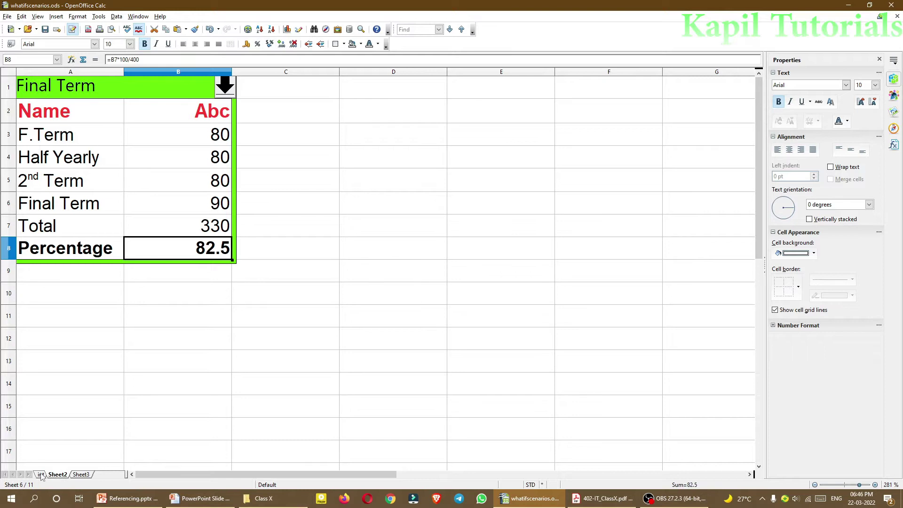
{"action": "left_click", "coordinate": [58, 474]}
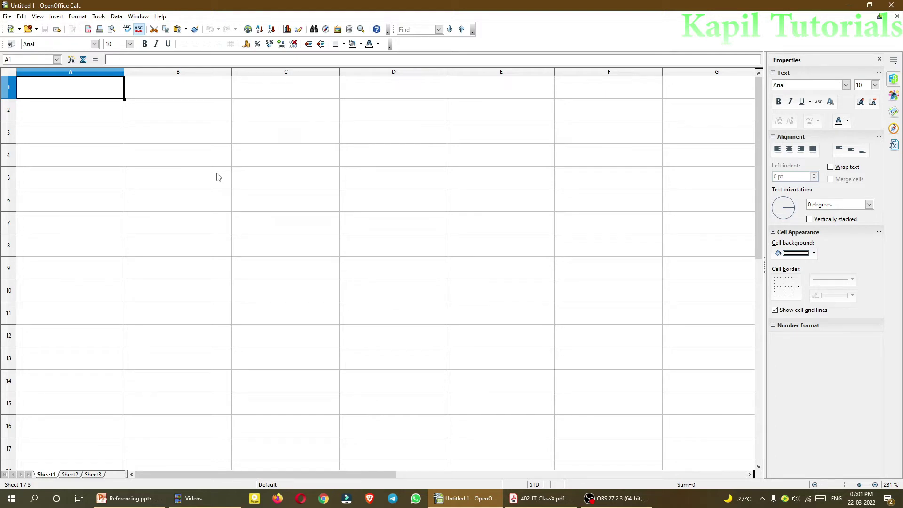
Step: Enter the labels Principal, Rate, Time and Interest in cells A2 to A5 of the blank spreadsheet
{"action": "left_click", "coordinate": [87, 116]}
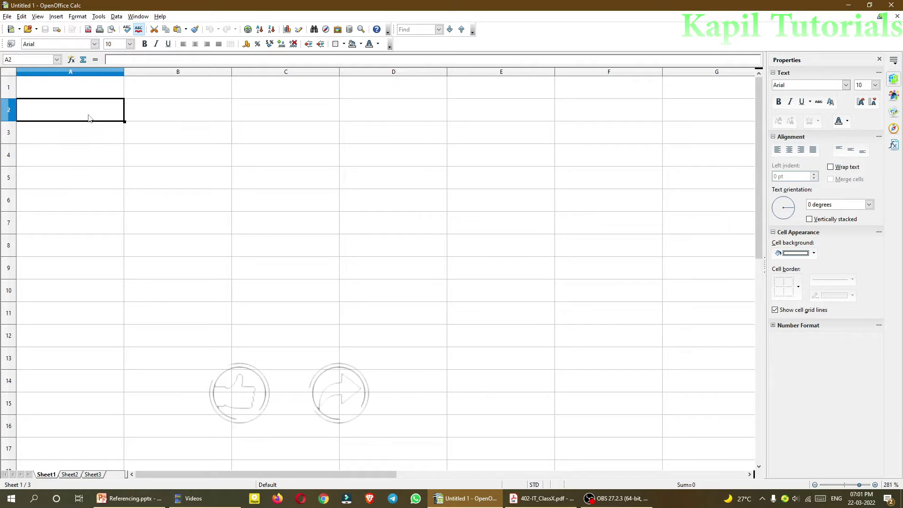
{"action": "type", "text": "Principal"}
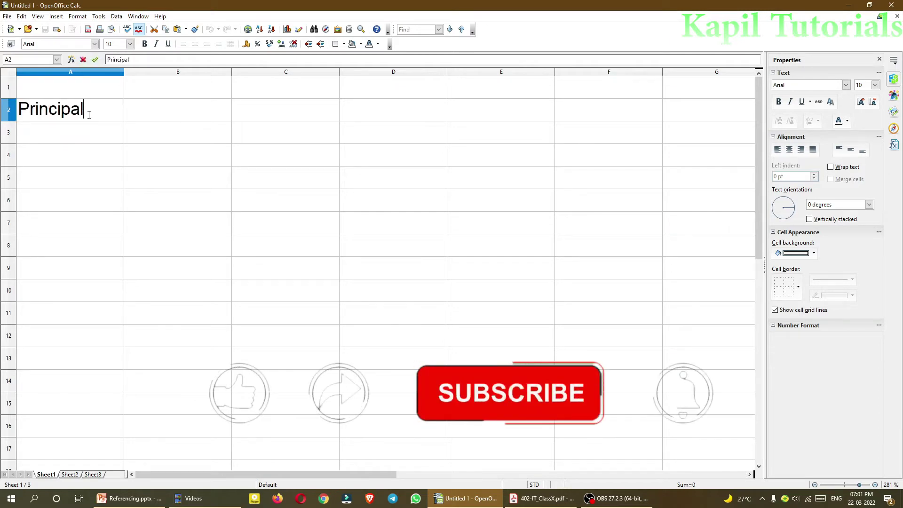
{"action": "key", "text": "Return"}
{"action": "type", "text": "Rate"}
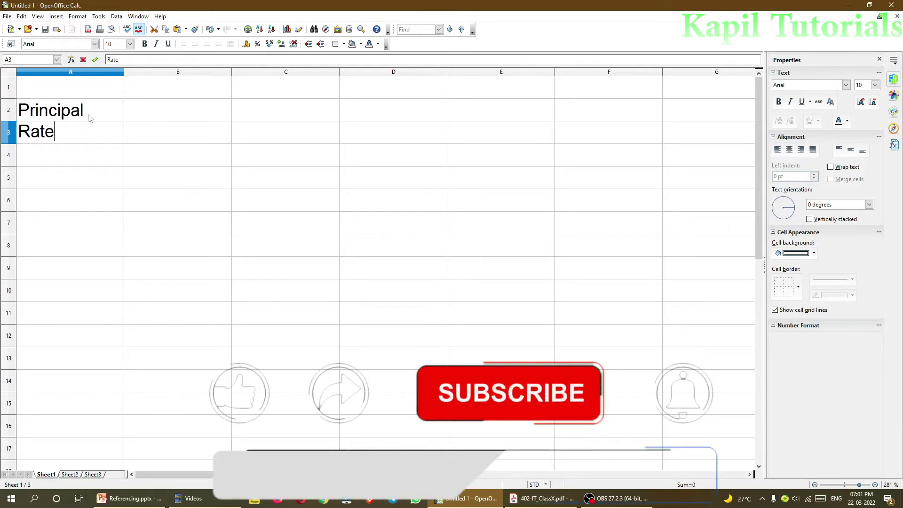
{"action": "key", "text": "Return"}
{"action": "type", "text": "Time"}
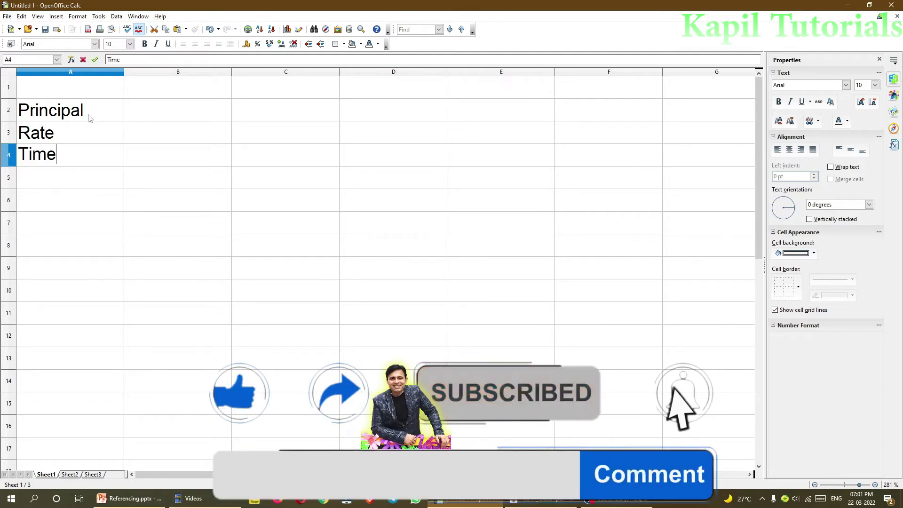
{"action": "key", "text": "Return"}
{"action": "type", "text": "I"}
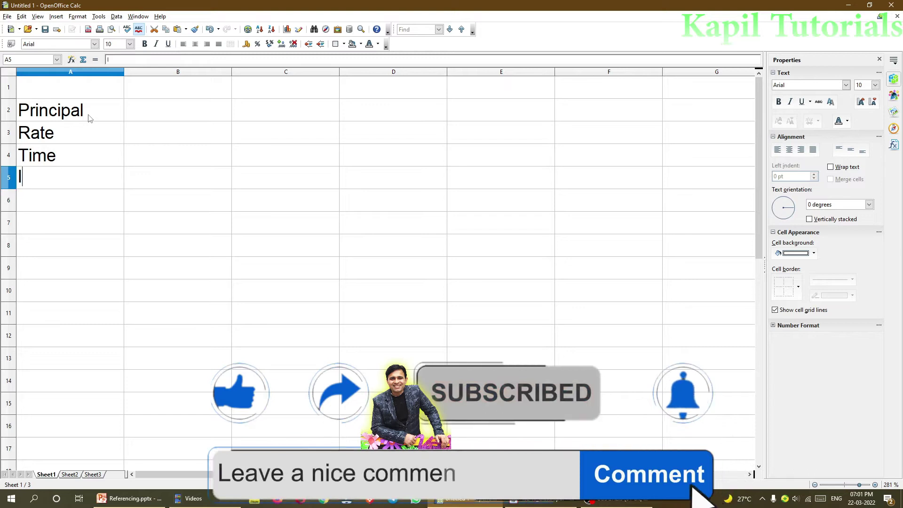
{"action": "type", "text": "nterest"}
{"action": "key", "text": "Return"}
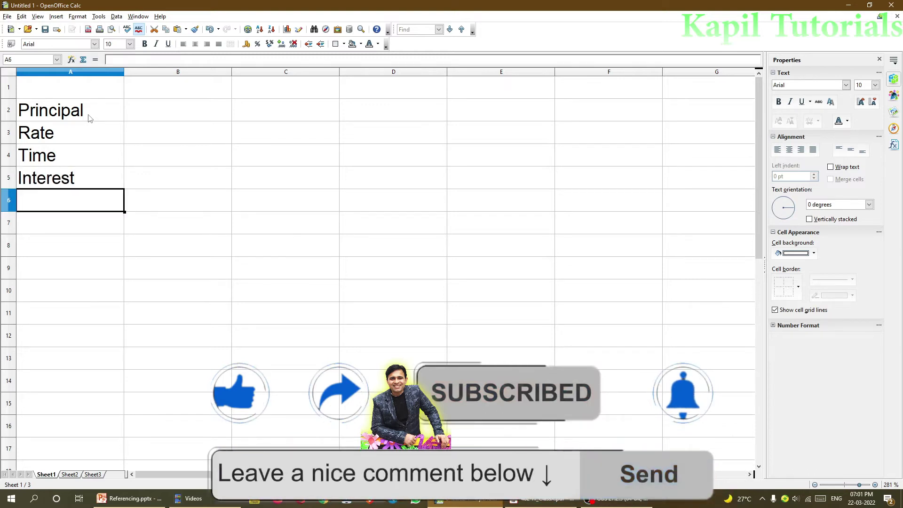
Step: Enter 6000 for Principal in B2, 5 for Rate in B3 and 3 for Time in B4
{"action": "key", "text": "Up"}
{"action": "key", "text": "Up"}
{"action": "key", "text": "Up"}
{"action": "key", "text": "Up"}
{"action": "key", "text": "Right"}
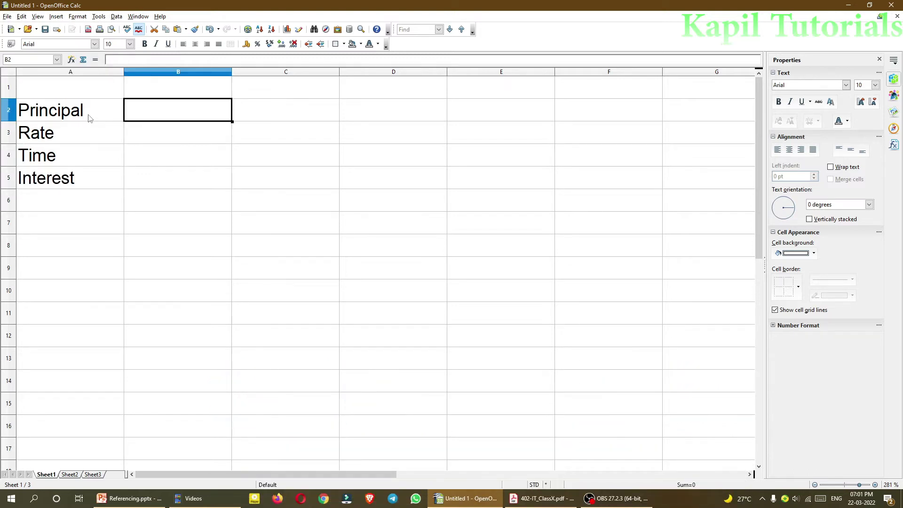
{"action": "type", "text": "6000"}
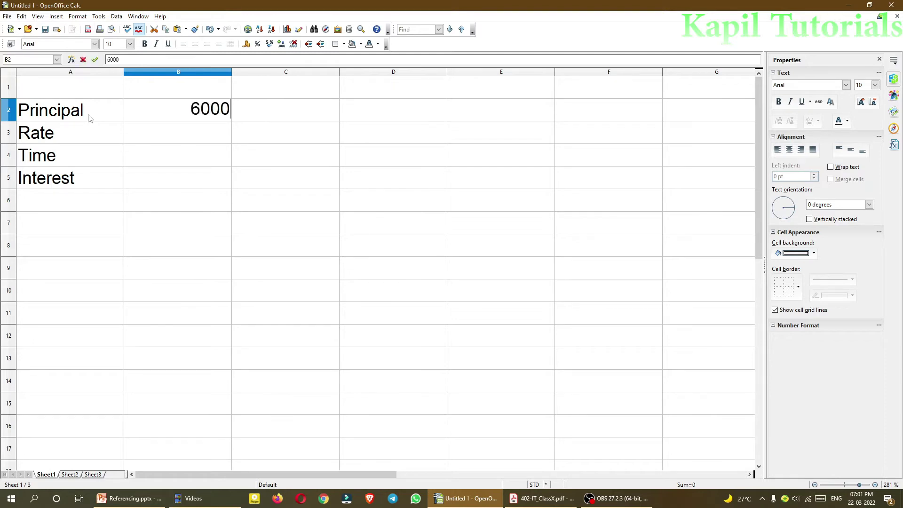
{"action": "key", "text": "Return"}
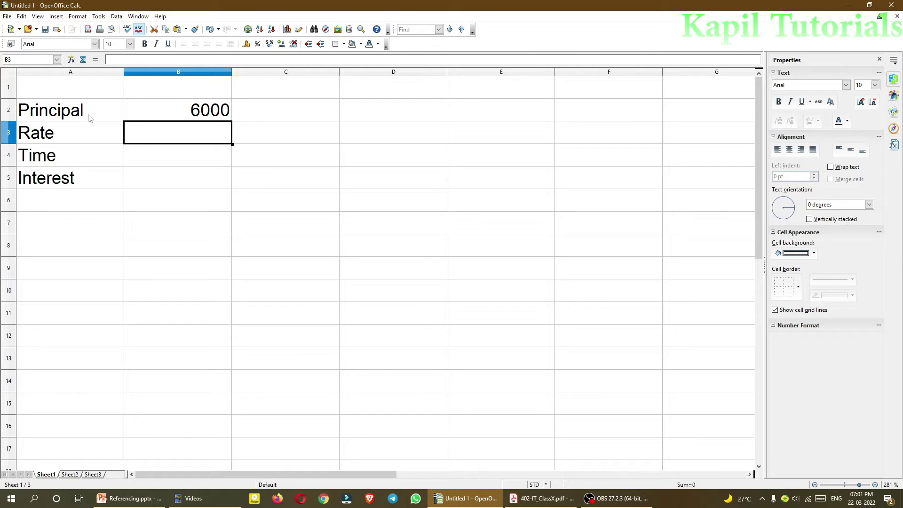
{"action": "type", "text": "5"}
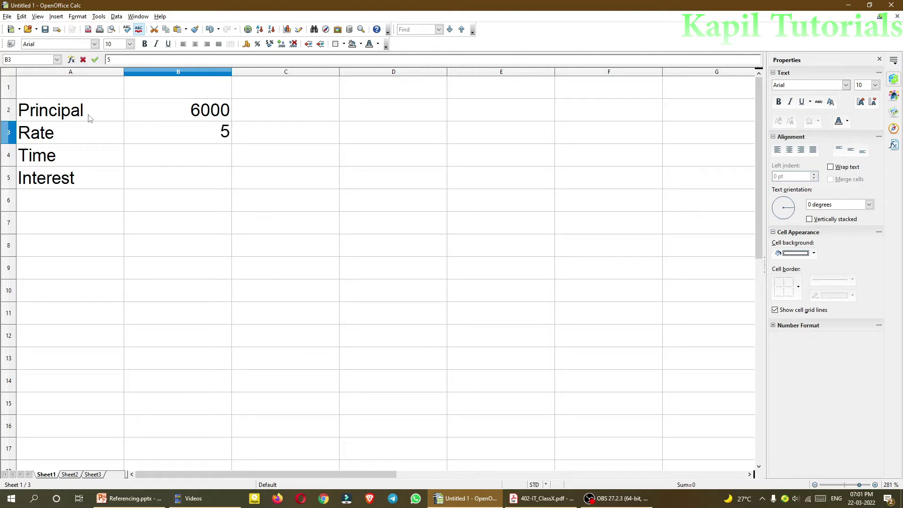
{"action": "key", "text": "Return"}
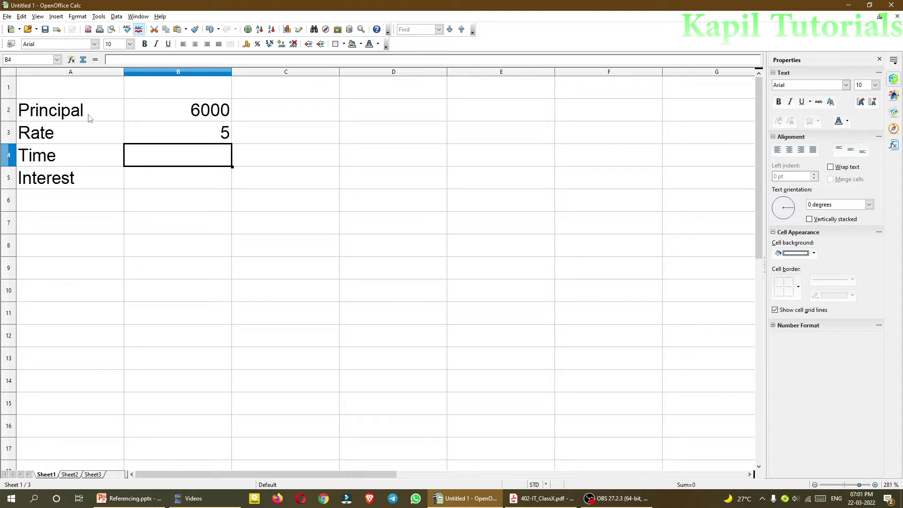
{"action": "type", "text": "3"}
{"action": "key", "text": "Return"}
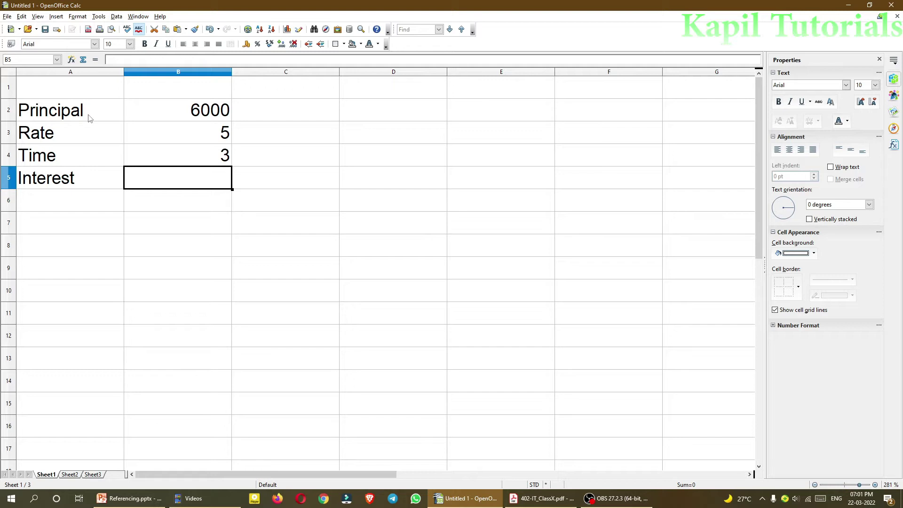
Step: Calculate the simple interest in B5 with the formula =B2*B3*B4/100
{"action": "type", "text": "="}
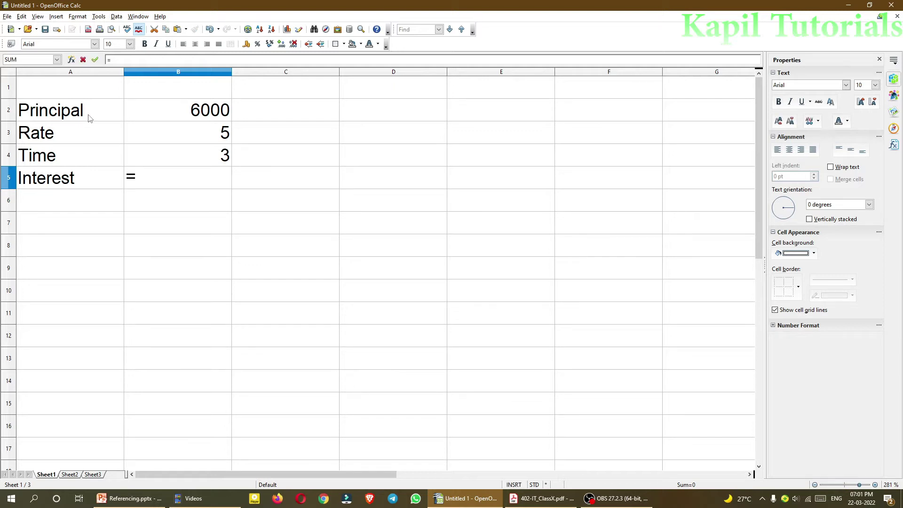
{"action": "left_click", "coordinate": [169, 110]}
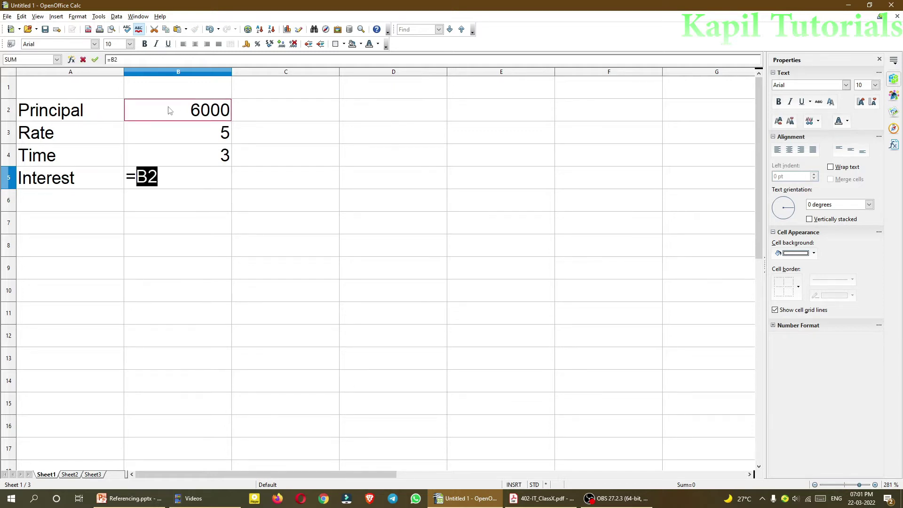
{"action": "left_click", "coordinate": [179, 179]}
{"action": "type", "text": "*"}
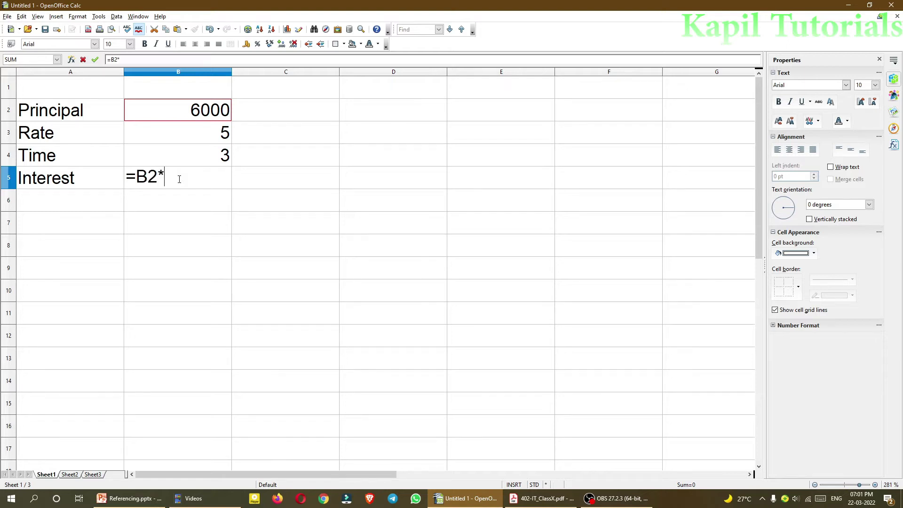
{"action": "left_click", "coordinate": [187, 137]}
{"action": "left_click", "coordinate": [205, 181]}
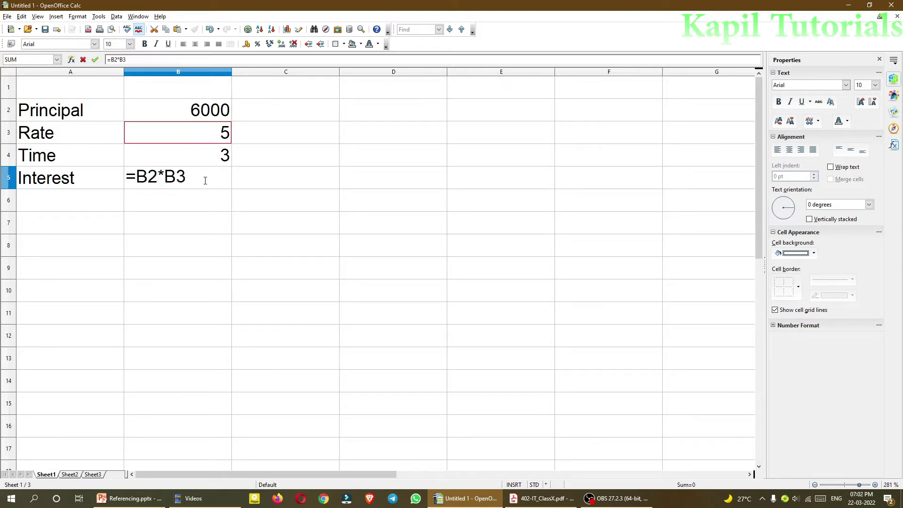
{"action": "type", "text": "*"}
{"action": "left_click", "coordinate": [209, 158]}
{"action": "left_click", "coordinate": [224, 182]}
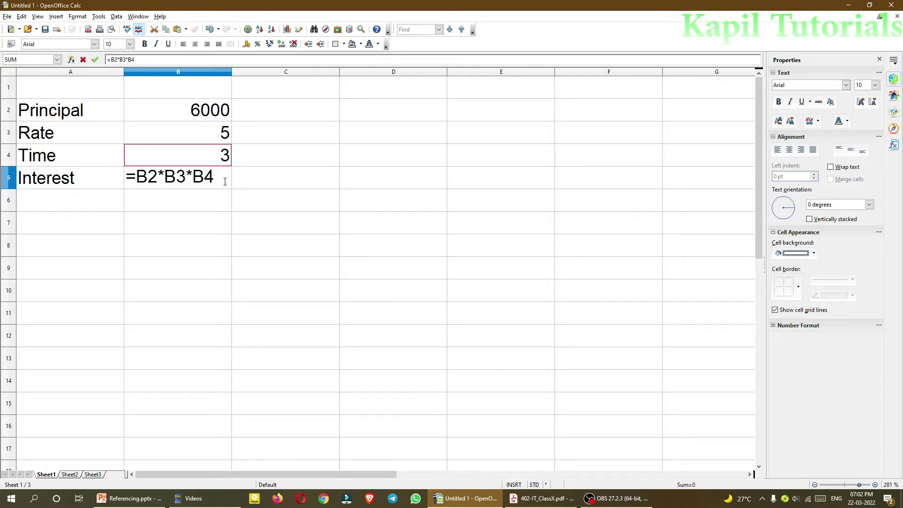
{"action": "type", "text": "/100"}
{"action": "key", "text": "Return"}
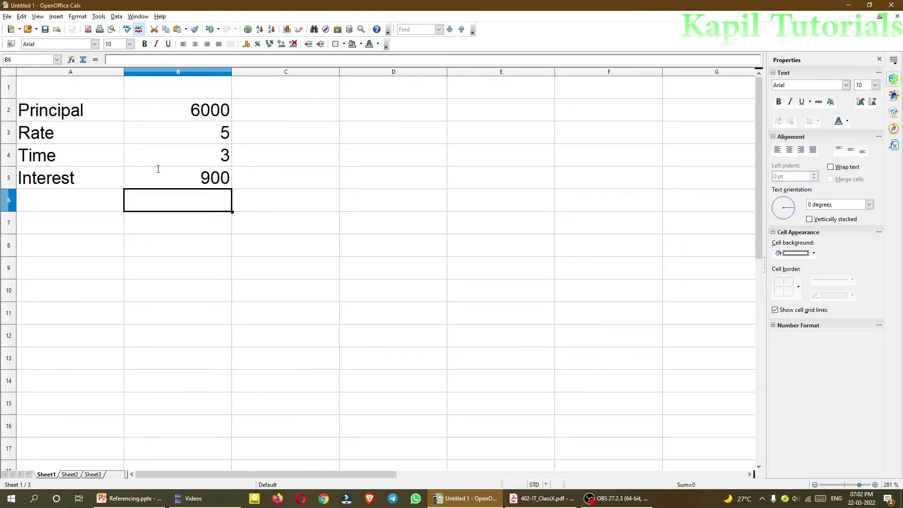
Step: Start a scenario for the range A2:B5 named Principal_6000 with the comment "Principal used 6000"
{"action": "left_click", "coordinate": [158, 169]}
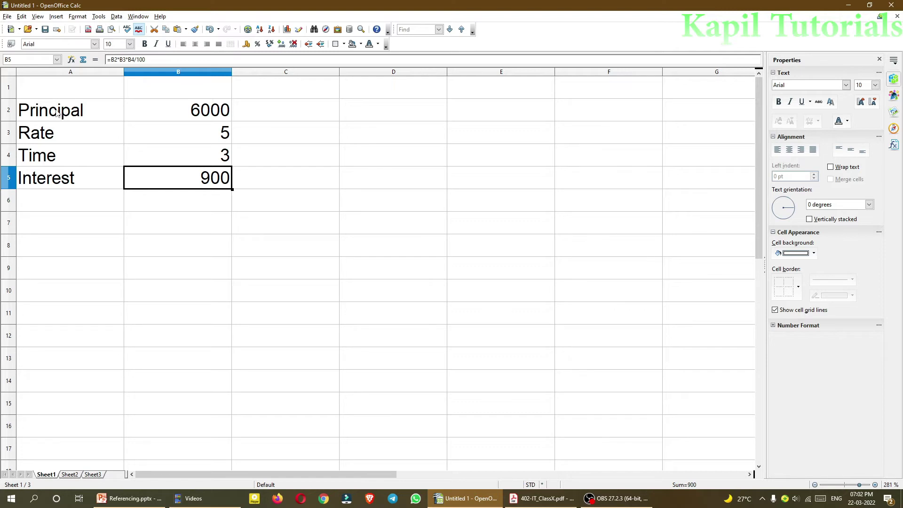
{"action": "left_click_drag", "start_coordinate": [56, 113], "coordinate": [176, 175]}
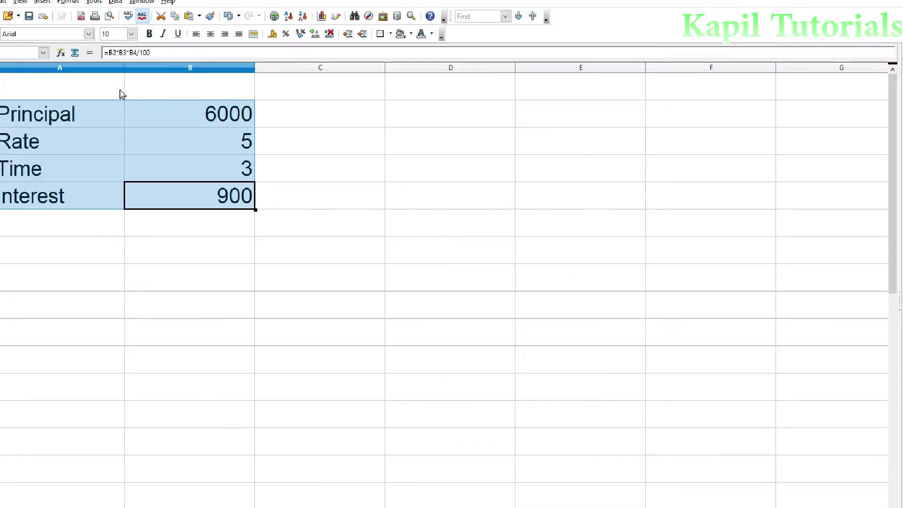
{"action": "left_click", "coordinate": [94, 2]}
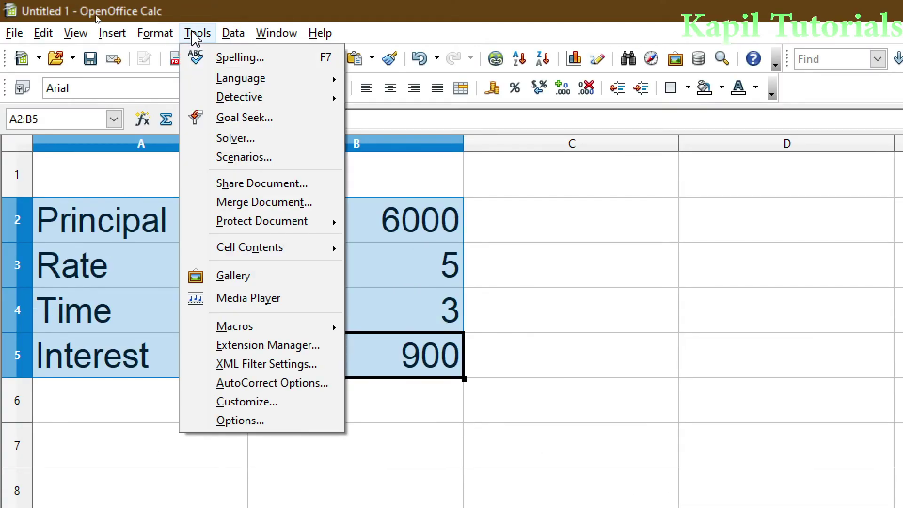
{"action": "left_click", "coordinate": [248, 160]}
{"action": "left_click_drag", "start_coordinate": [678, 340], "coordinate": [452, 107]}
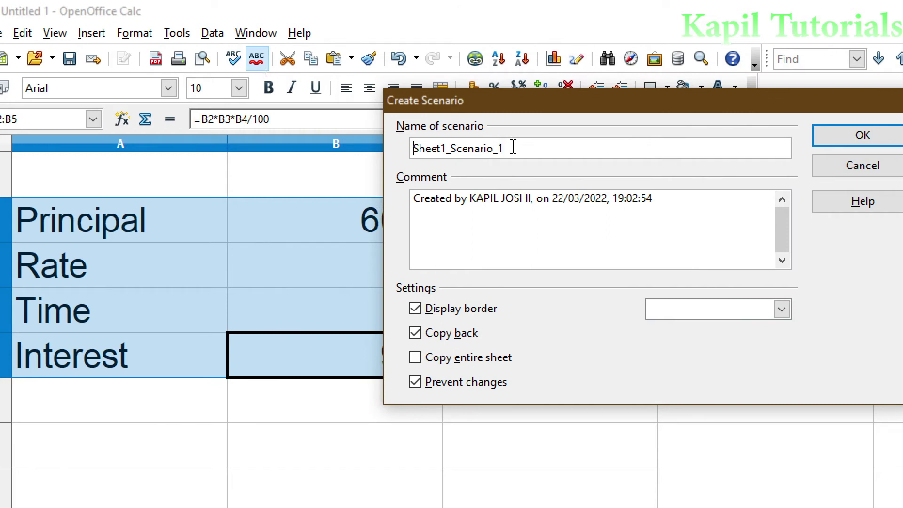
{"action": "left_click_drag", "start_coordinate": [513, 147], "coordinate": [397, 141]}
{"action": "type", "text": "Principal_6000"}
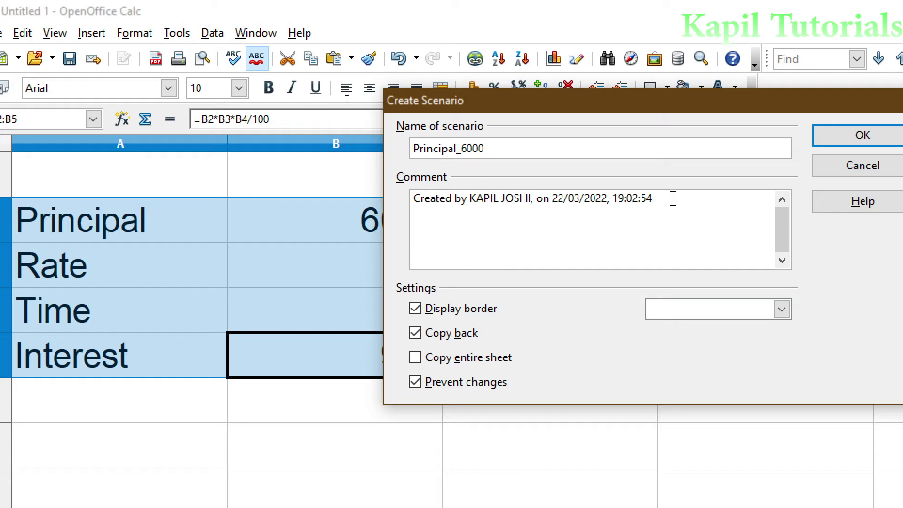
{"action": "left_click_drag", "start_coordinate": [673, 198], "coordinate": [409, 201]}
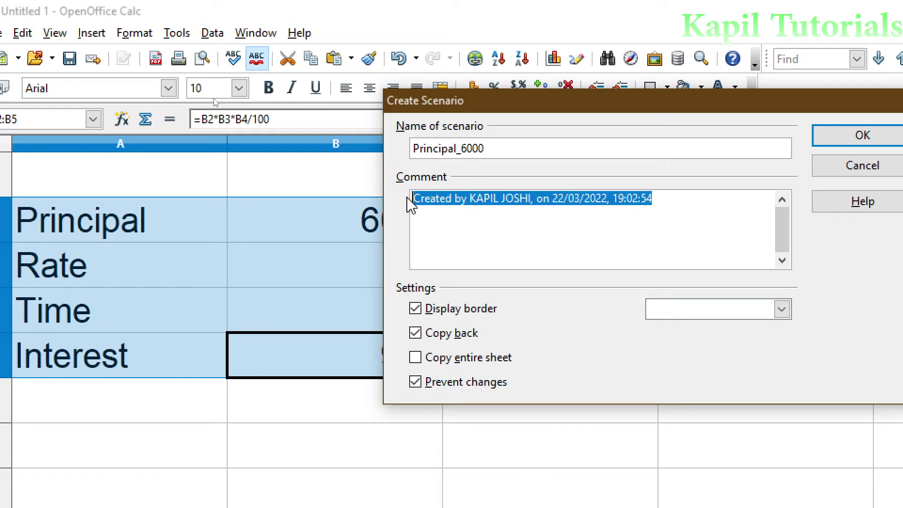
{"action": "type", "text": "Principal use"}
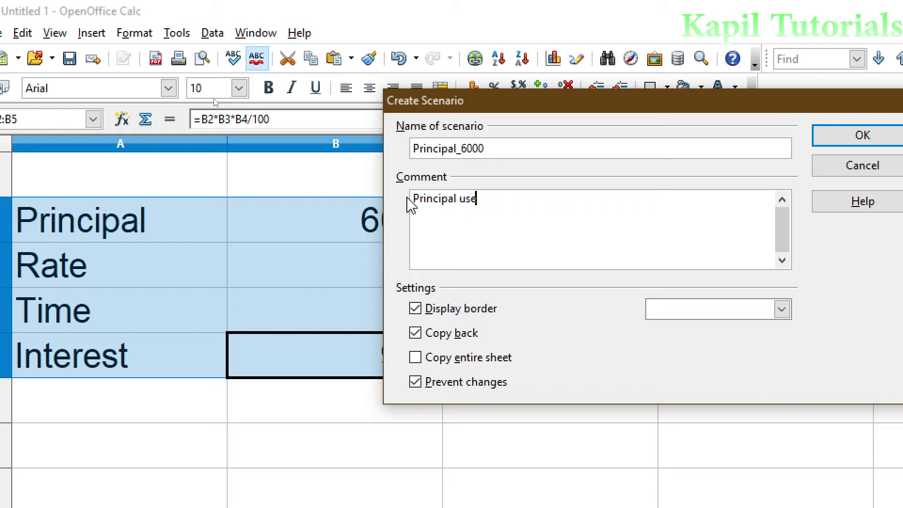
{"action": "type", "text": "d 6000"}
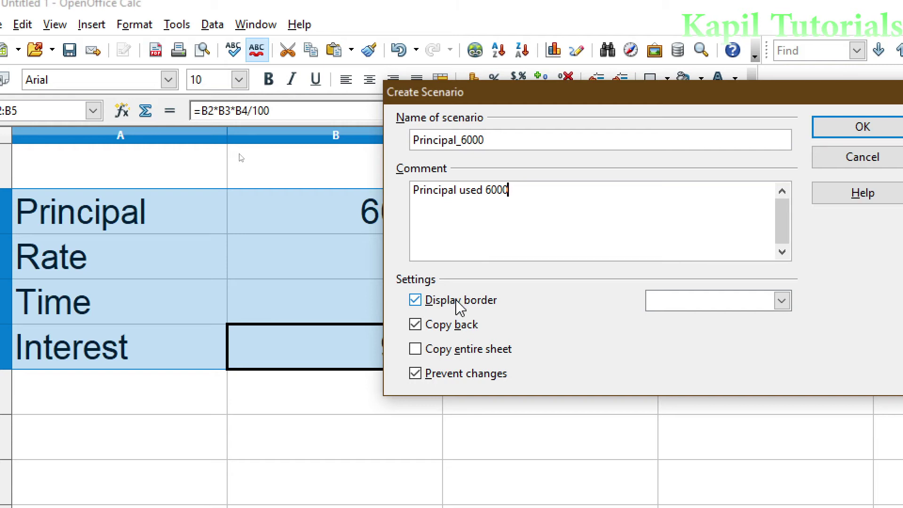
Step: Give the scenario a yellow display border, turn off Copy back and create it
{"action": "left_click", "coordinate": [782, 303]}
{"action": "left_click_drag", "start_coordinate": [781, 339], "coordinate": [784, 346]}
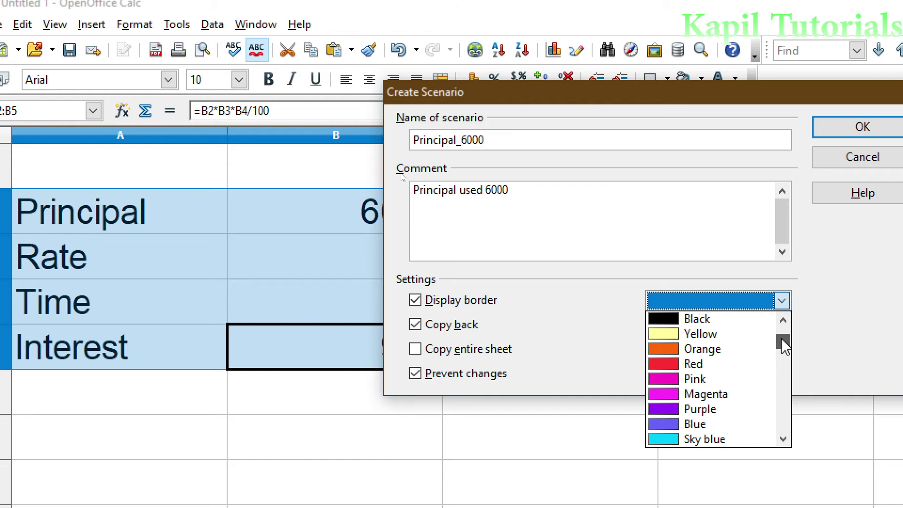
{"action": "left_click", "coordinate": [695, 335]}
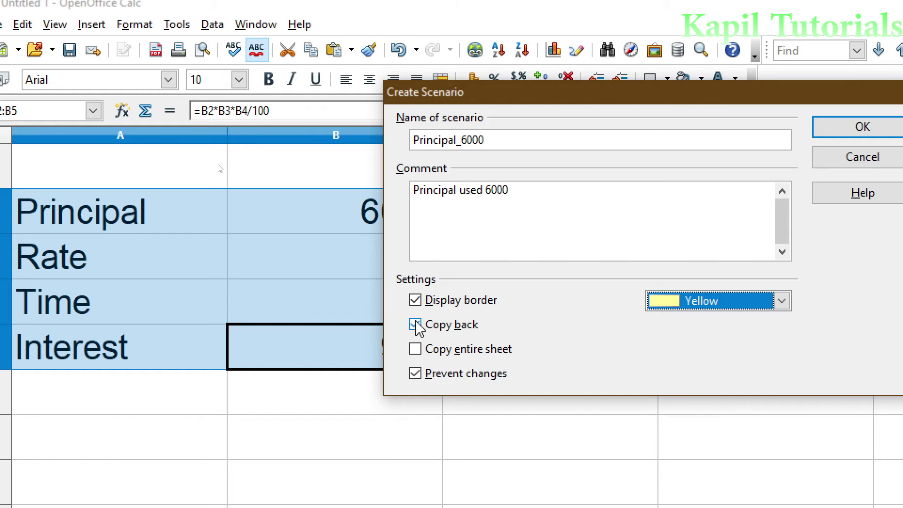
{"action": "left_click", "coordinate": [415, 325]}
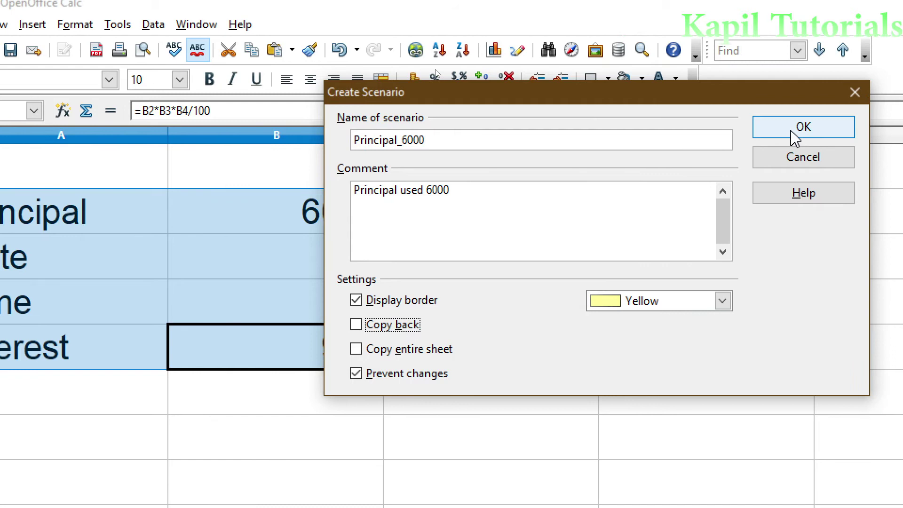
{"action": "left_click", "coordinate": [791, 133]}
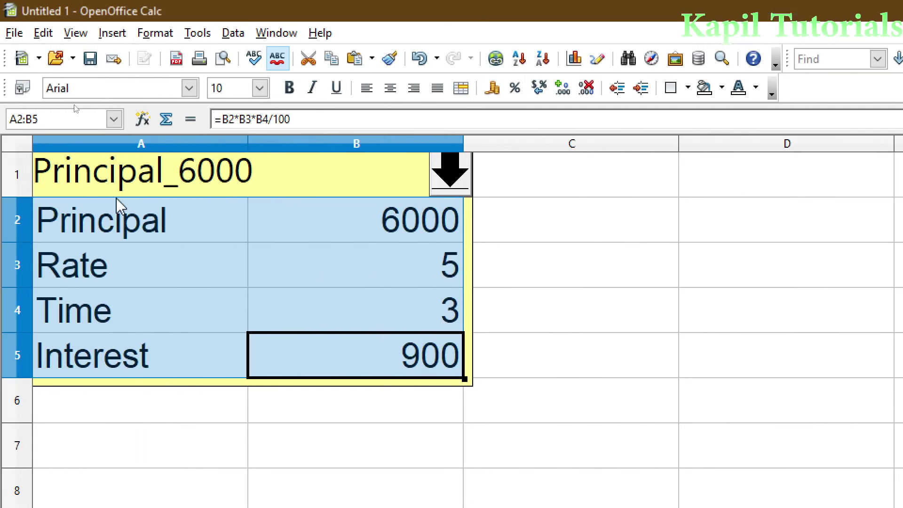
Step: Change the Principal value in B2 to 7000
{"action": "left_click", "coordinate": [373, 228]}
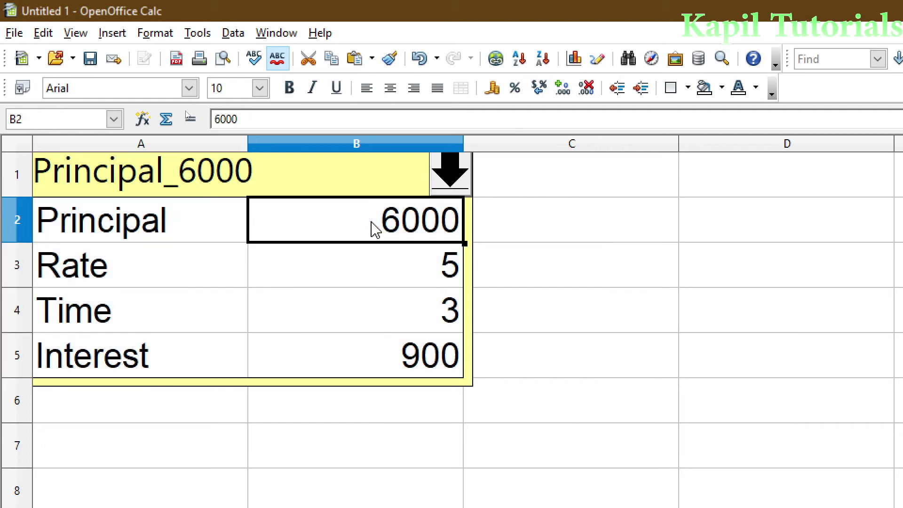
{"action": "type", "text": "7000"}
{"action": "key", "text": "Return"}
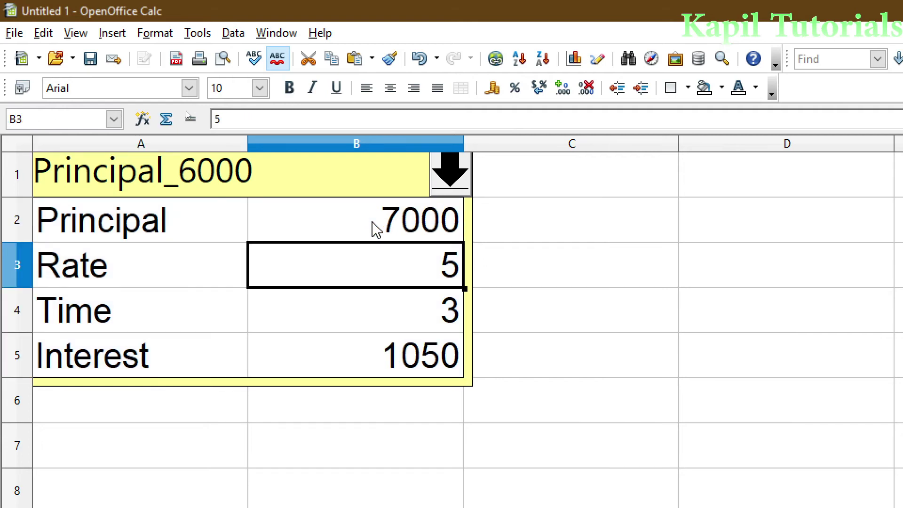
Step: Start another scenario for the range A2:B5 and name it Principal_7000
{"action": "left_click_drag", "start_coordinate": [125, 222], "coordinate": [392, 348]}
{"action": "left_click", "coordinate": [196, 36]}
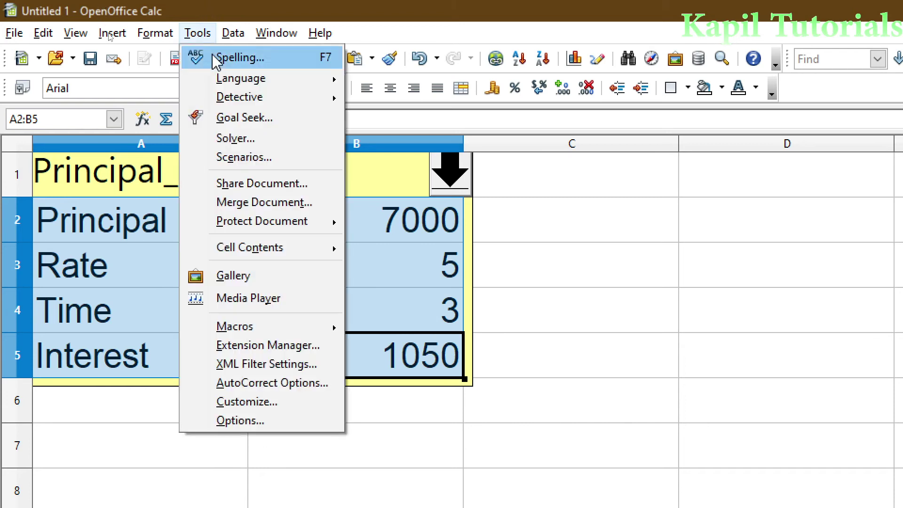
{"action": "left_click", "coordinate": [240, 157]}
{"action": "left_click_drag", "start_coordinate": [701, 338], "coordinate": [582, 156]}
{"action": "left_click_drag", "start_coordinate": [641, 184], "coordinate": [516, 185]}
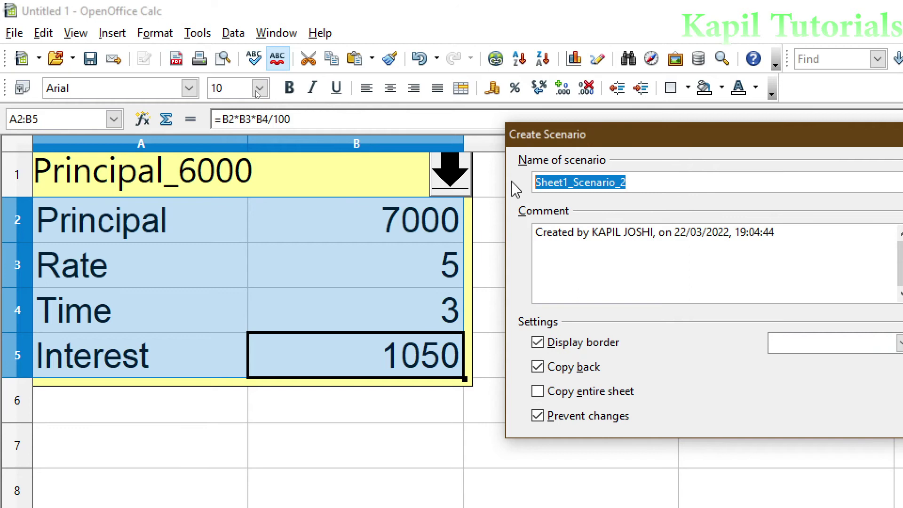
{"action": "type", "text": "Principal_7000"}
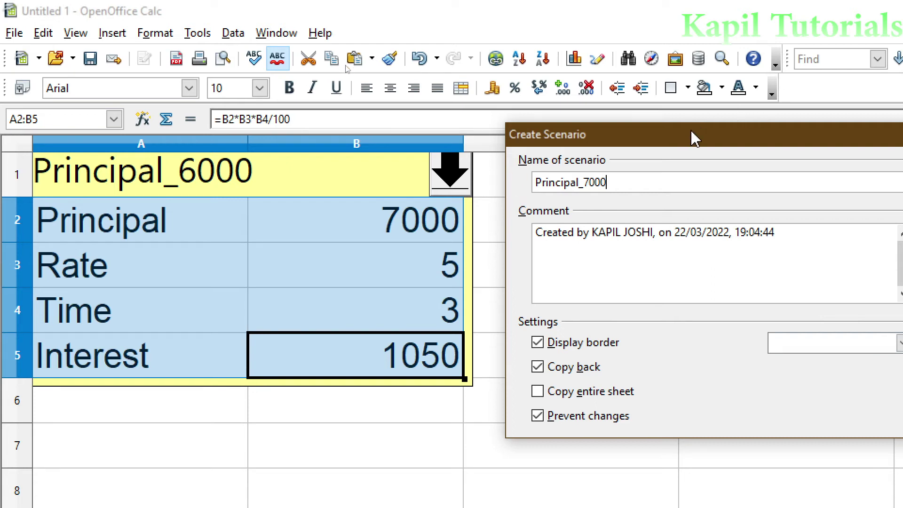
Step: Turn off Copy back for the Principal_7000 scenario, set its border to red and create it
{"action": "left_click_drag", "start_coordinate": [695, 137], "coordinate": [657, 100]}
{"action": "left_click", "coordinate": [500, 329]}
{"action": "left_click", "coordinate": [865, 306]}
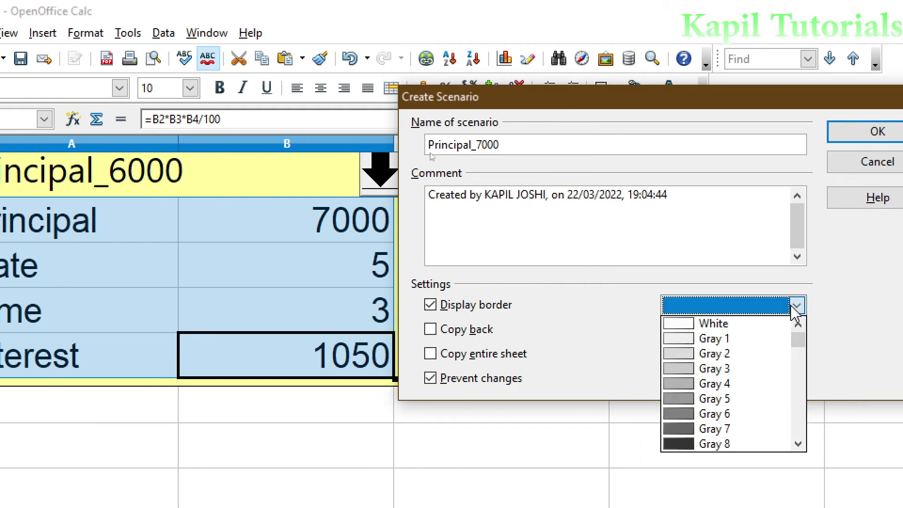
{"action": "scroll", "coordinate": [745, 377], "scroll_direction": "down", "scroll_amount": 3}
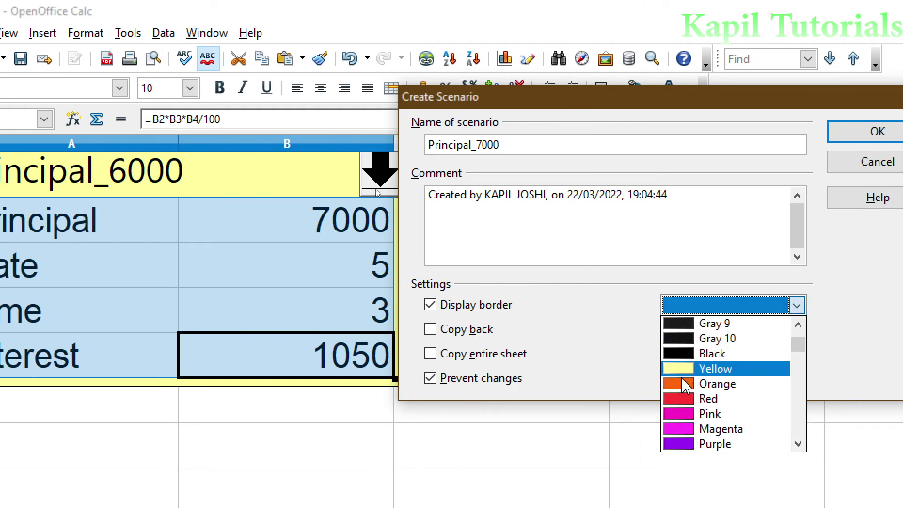
{"action": "left_click", "coordinate": [685, 399]}
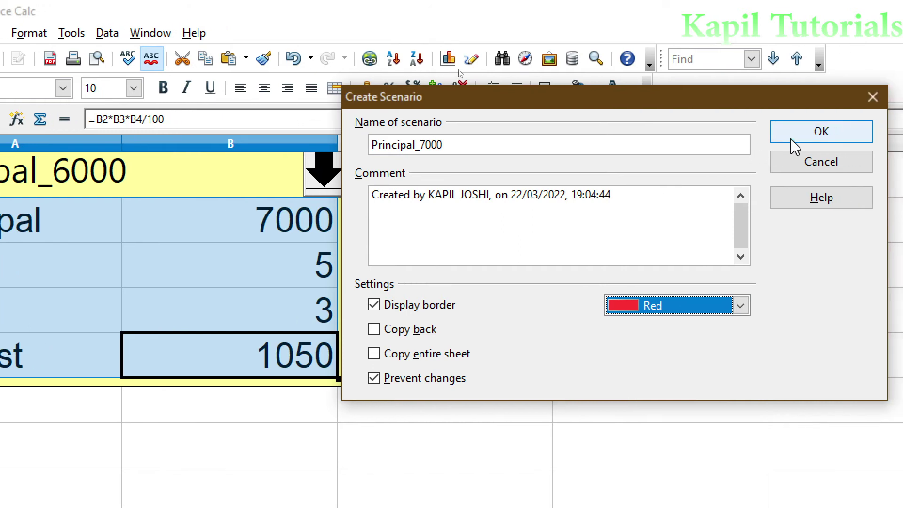
{"action": "left_click", "coordinate": [796, 138]}
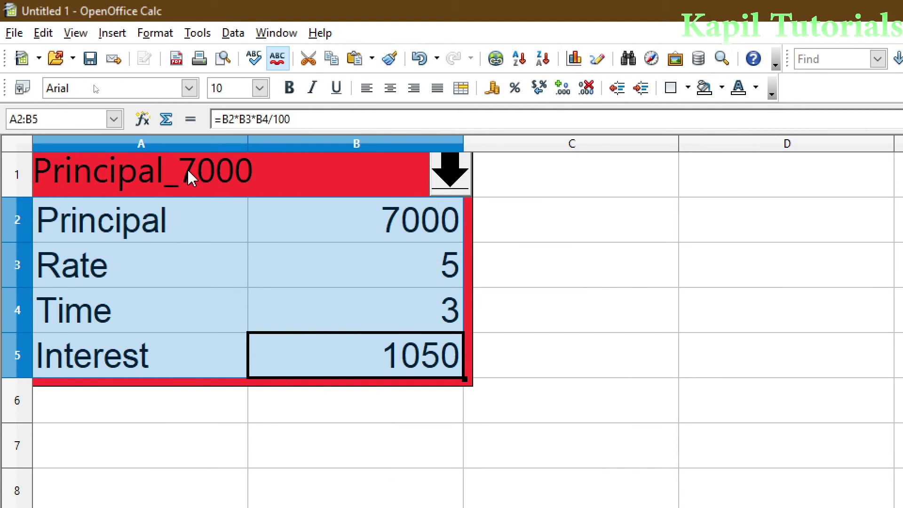
Step: Switch the interest table to the Principal_6000 scenario and back to Principal_7000 to compare the interest
{"action": "left_click", "coordinate": [450, 173]}
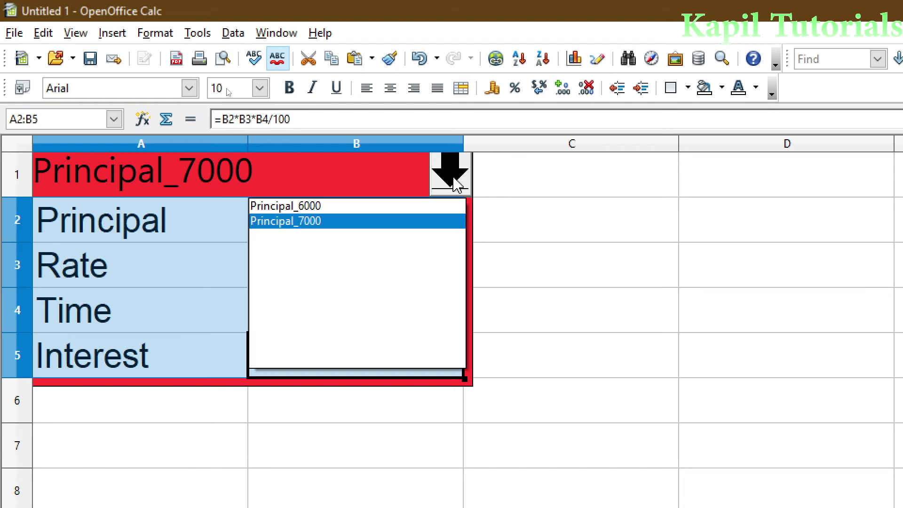
{"action": "left_click", "coordinate": [289, 207]}
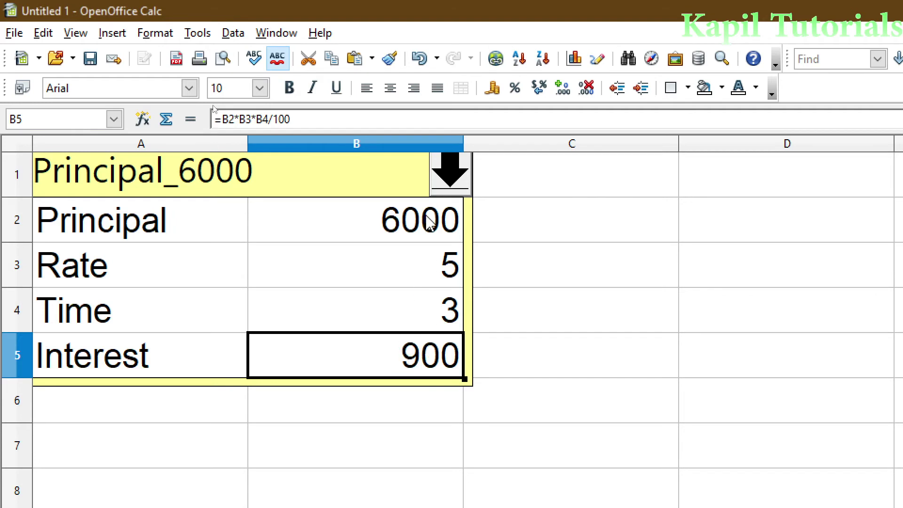
{"action": "left_click", "coordinate": [442, 181]}
{"action": "left_click", "coordinate": [301, 221]}
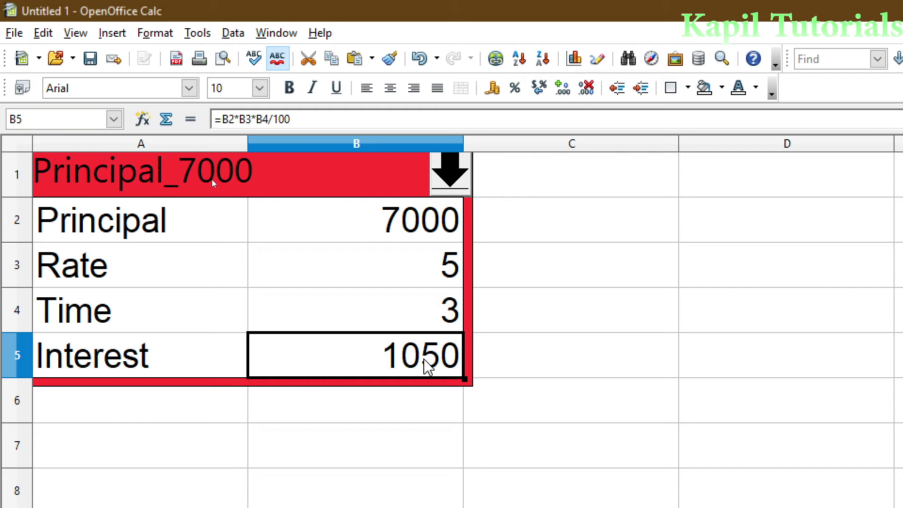
Step: Change the Principal value in B2 to 8000
{"action": "left_click_drag", "start_coordinate": [70, 221], "coordinate": [384, 357]}
{"action": "left_click", "coordinate": [383, 220]}
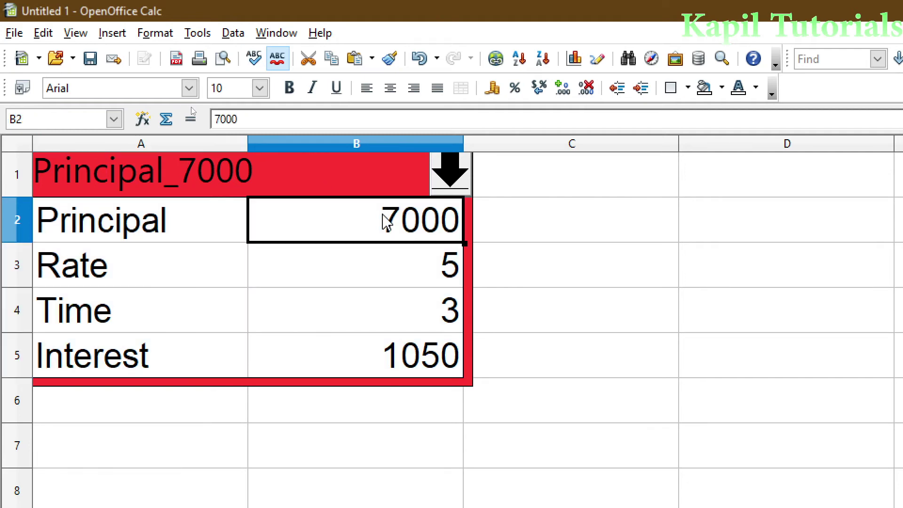
{"action": "type", "text": "8000"}
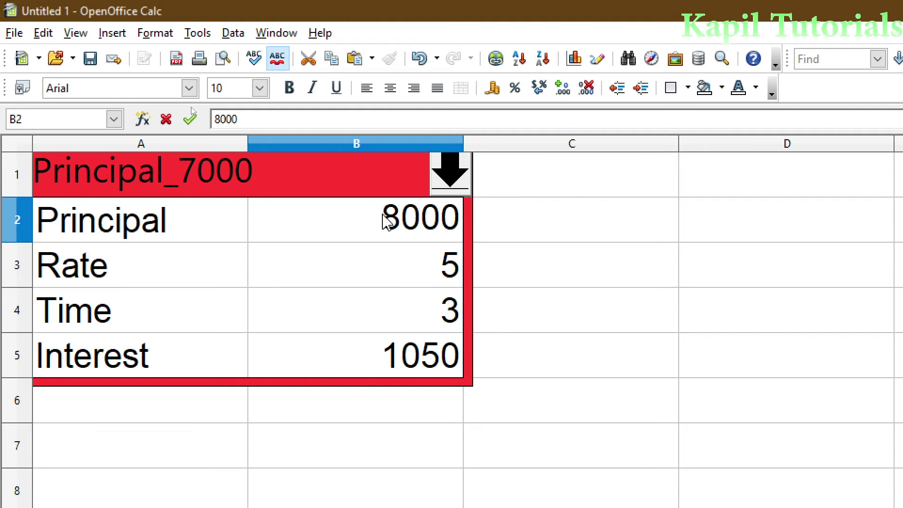
{"action": "key", "text": "Return"}
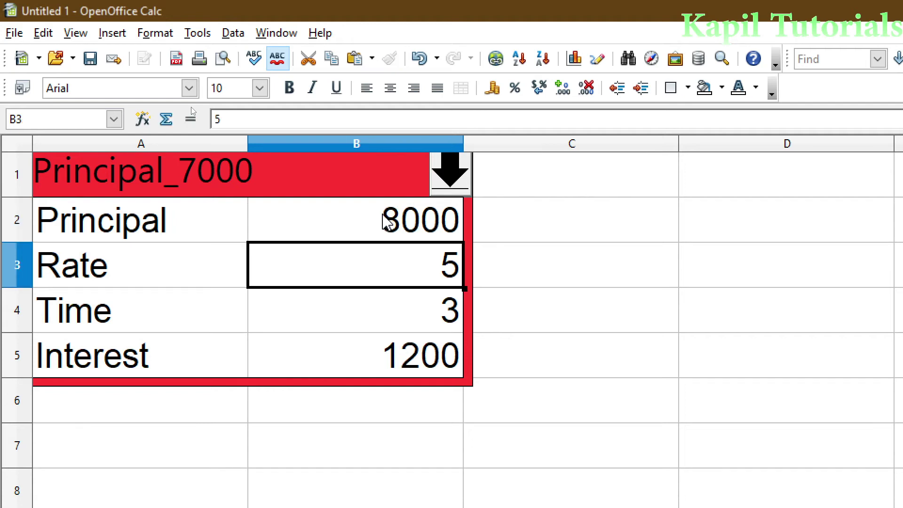
Step: Start a third scenario for the range A2:B5 and name it Principal_8000
{"action": "left_click", "coordinate": [92, 221]}
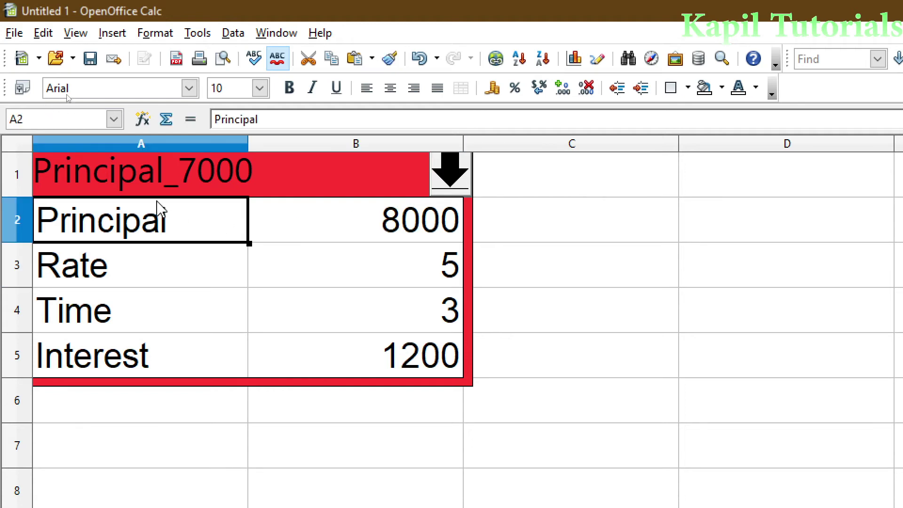
{"action": "left_click", "coordinate": [117, 177]}
{"action": "left_click", "coordinate": [102, 218]}
{"action": "left_click_drag", "start_coordinate": [167, 228], "coordinate": [370, 348]}
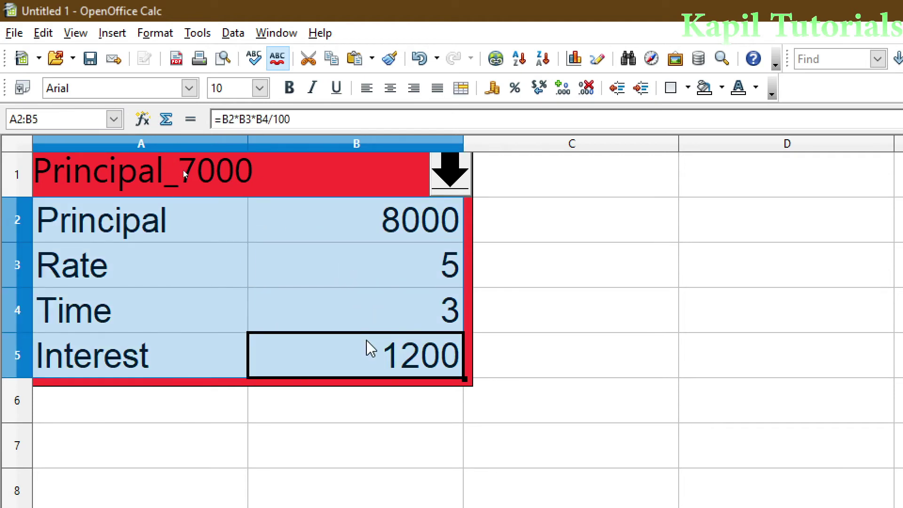
{"action": "left_click", "coordinate": [197, 34]}
{"action": "mouse_move", "coordinate": [221, 82]}
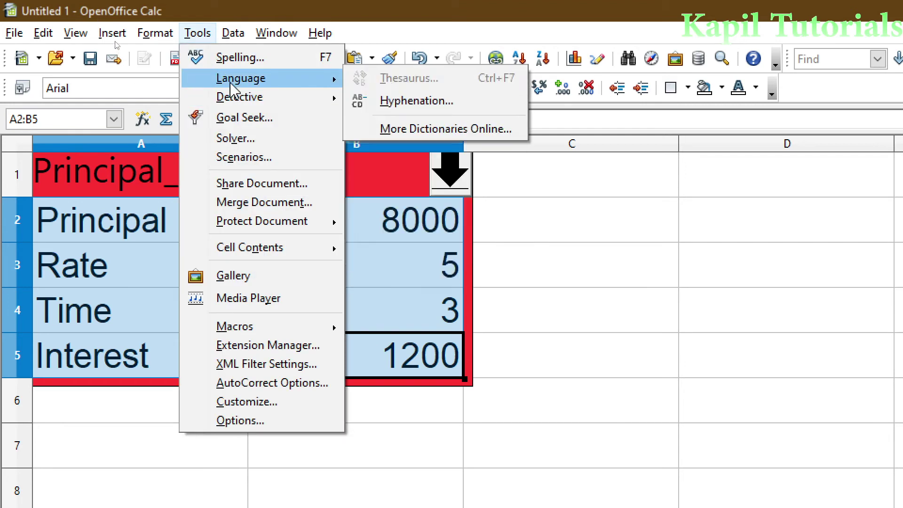
{"action": "left_click", "coordinate": [240, 157]}
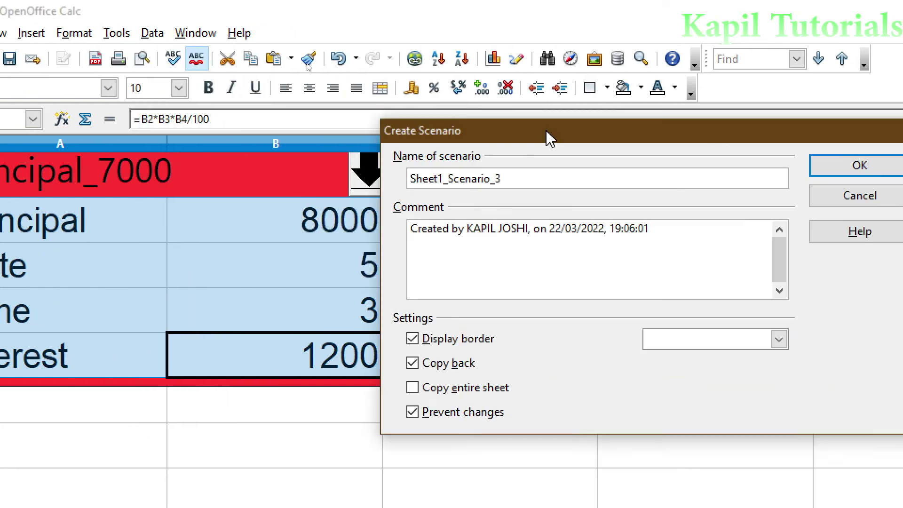
{"action": "type", "text": "Principal_8000"}
Step: Turn off Copy back for the Principal_8000 scenario, set its border to blue and create it
{"action": "left_click", "coordinate": [398, 358]}
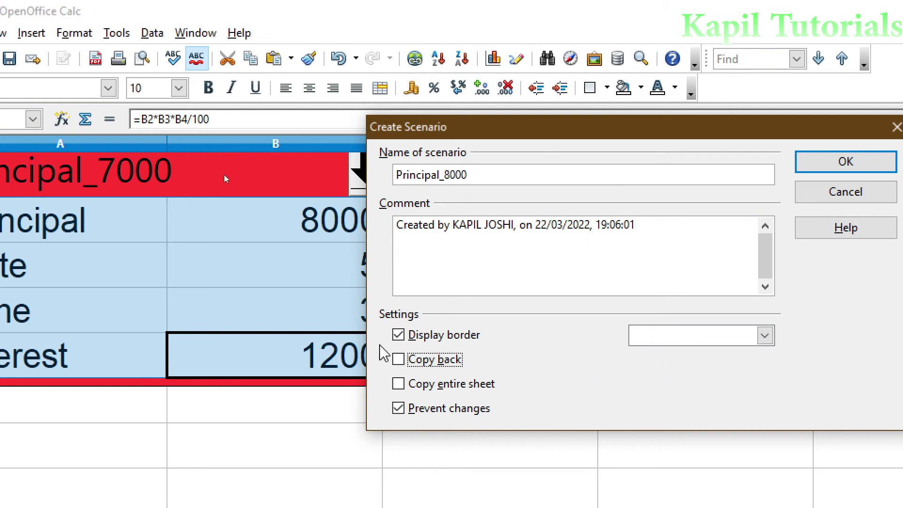
{"action": "left_click", "coordinate": [764, 335]}
{"action": "left_click", "coordinate": [654, 411]}
{"action": "left_click", "coordinate": [778, 172]}
Step: Switch the interest table through the scenarios Principal_6000, Principal_7000 and Principal_8000 to compare the interest
{"action": "left_click", "coordinate": [320, 177]}
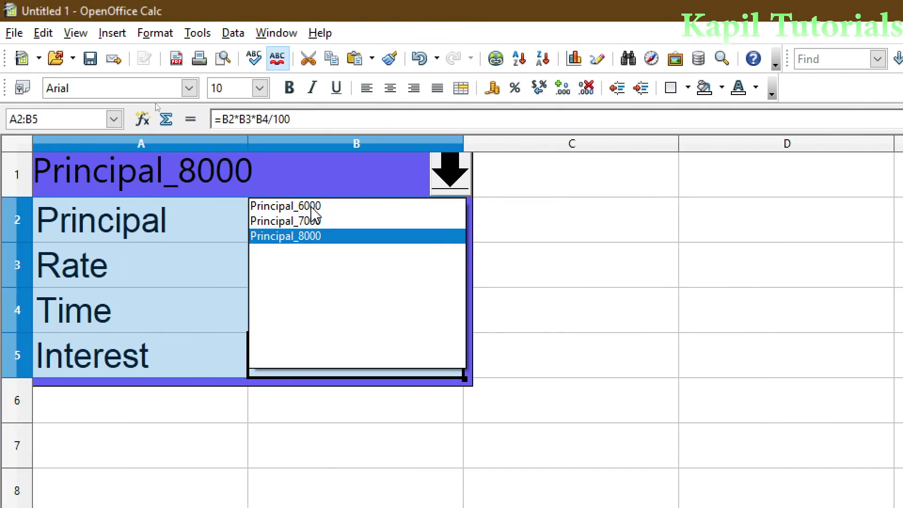
{"action": "left_click", "coordinate": [310, 206]}
{"action": "left_click", "coordinate": [449, 173]}
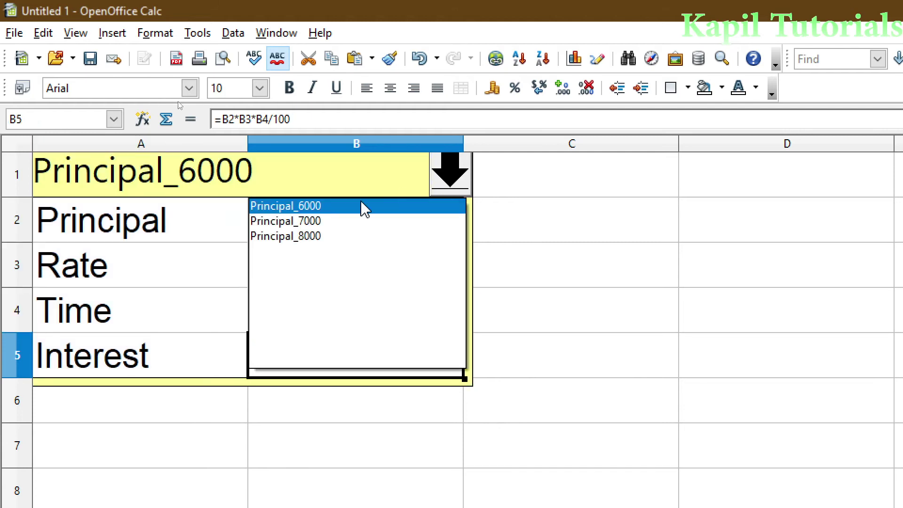
{"action": "left_click", "coordinate": [310, 223]}
{"action": "left_click", "coordinate": [450, 172]}
{"action": "left_click", "coordinate": [315, 241]}
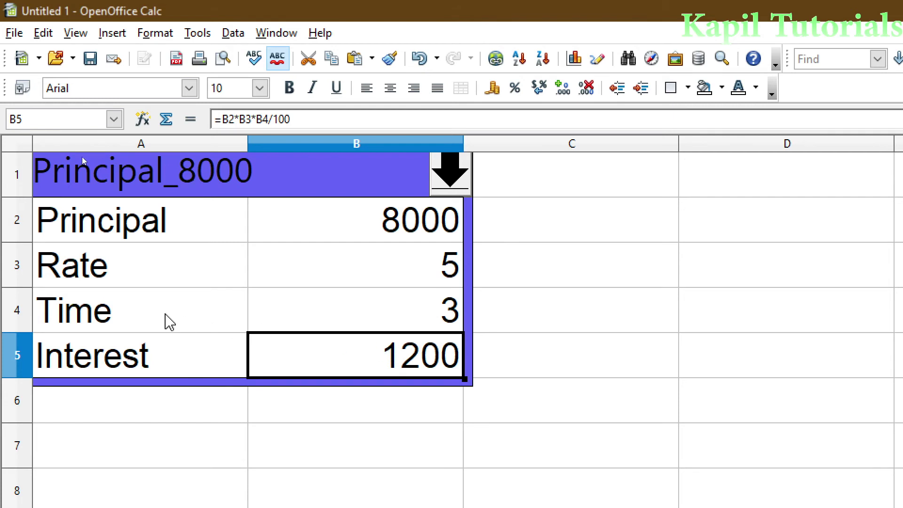
Step: Change the Time value in B4 to 5
{"action": "left_click", "coordinate": [125, 177]}
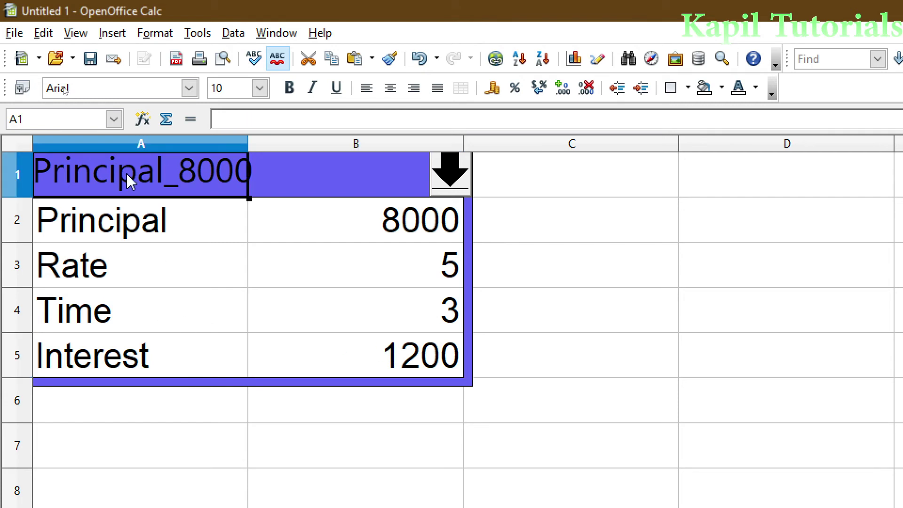
{"action": "left_click_drag", "start_coordinate": [110, 217], "coordinate": [375, 350]}
{"action": "left_click", "coordinate": [400, 282]}
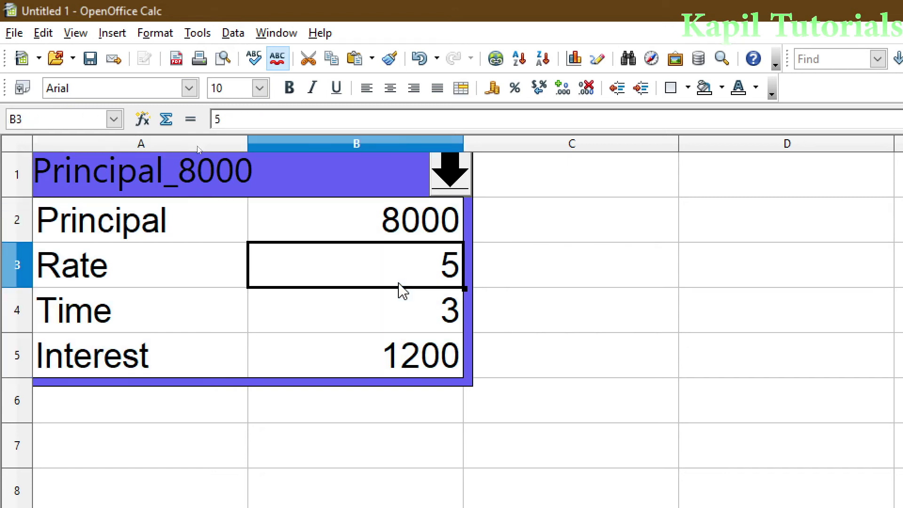
{"action": "left_click", "coordinate": [420, 309]}
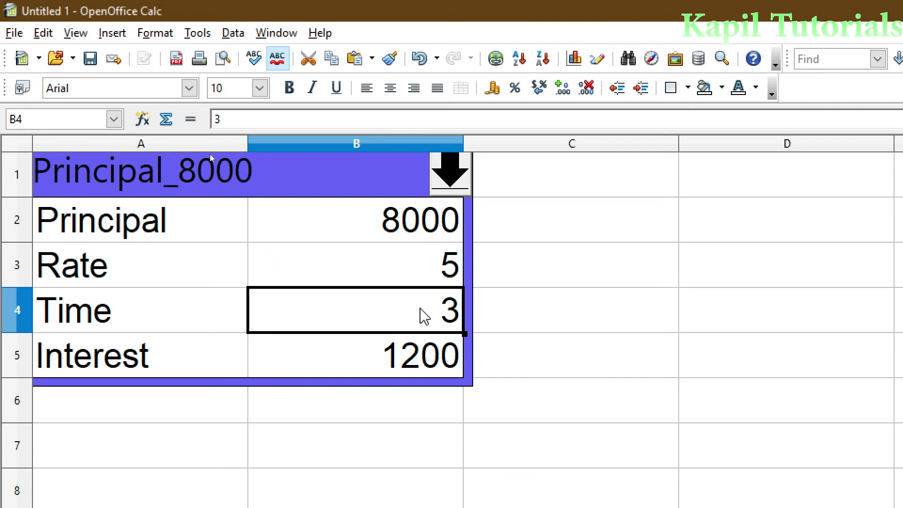
{"action": "type", "text": "5"}
{"action": "key", "text": "Return"}
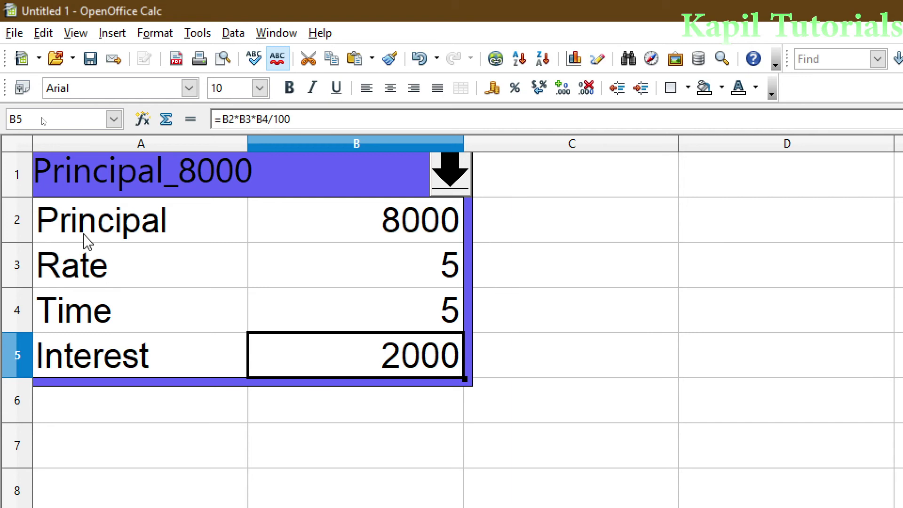
Step: Start a fourth scenario for the range A2:B5 and enter Time as its name
{"action": "left_click_drag", "start_coordinate": [75, 231], "coordinate": [372, 334]}
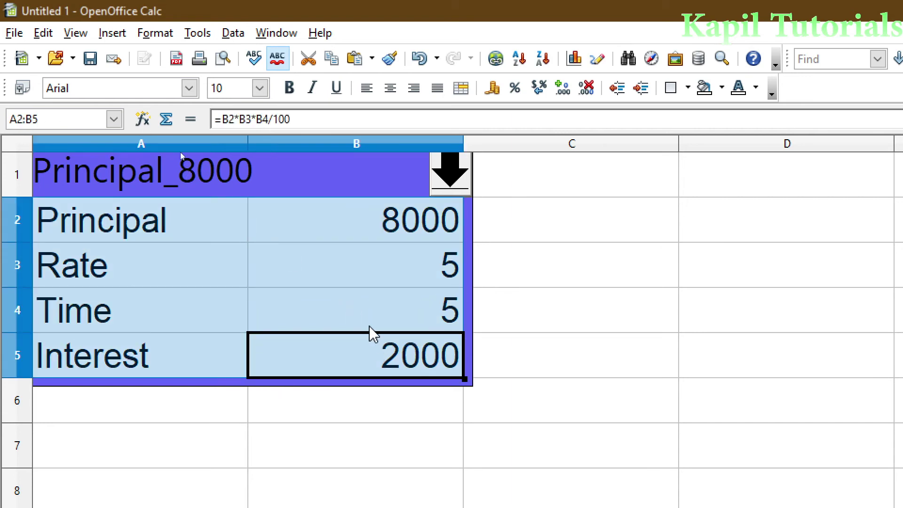
{"action": "left_click", "coordinate": [198, 34]}
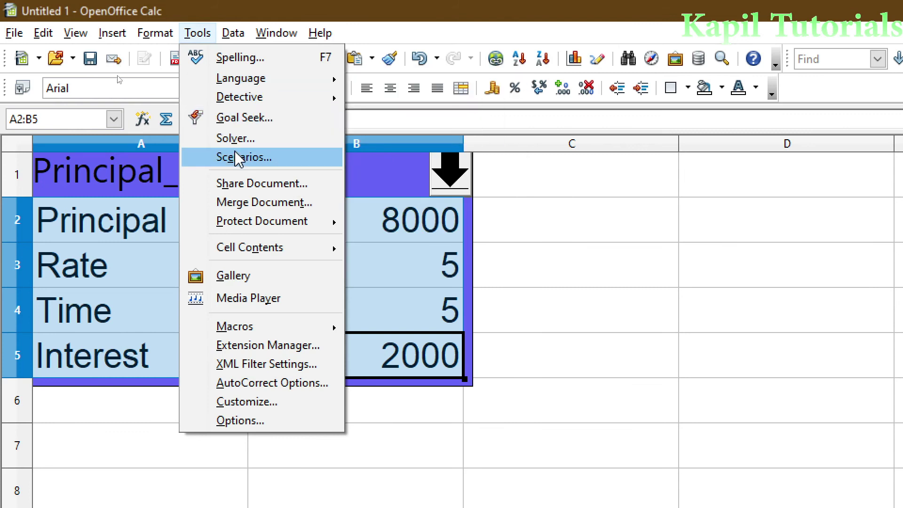
{"action": "left_click", "coordinate": [237, 159]}
{"action": "left_click_drag", "start_coordinate": [690, 339], "coordinate": [545, 137]}
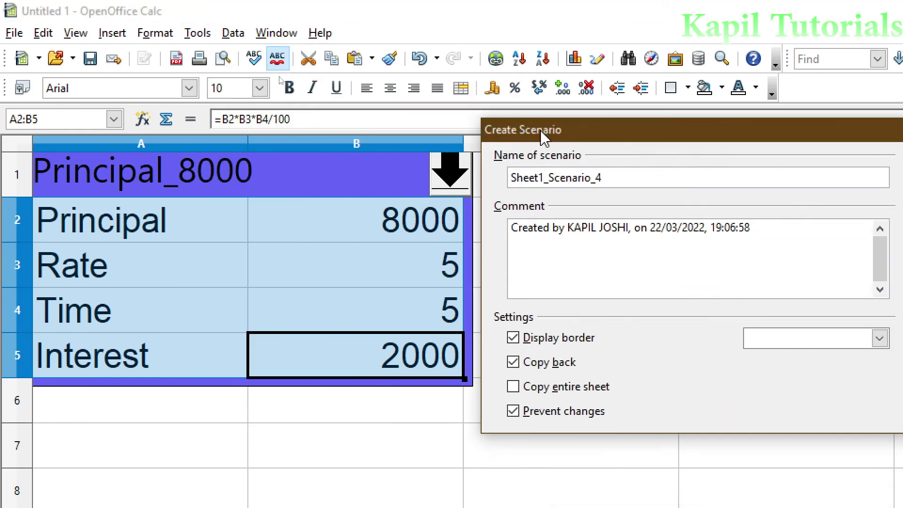
{"action": "left_click_drag", "start_coordinate": [605, 177], "coordinate": [489, 175]}
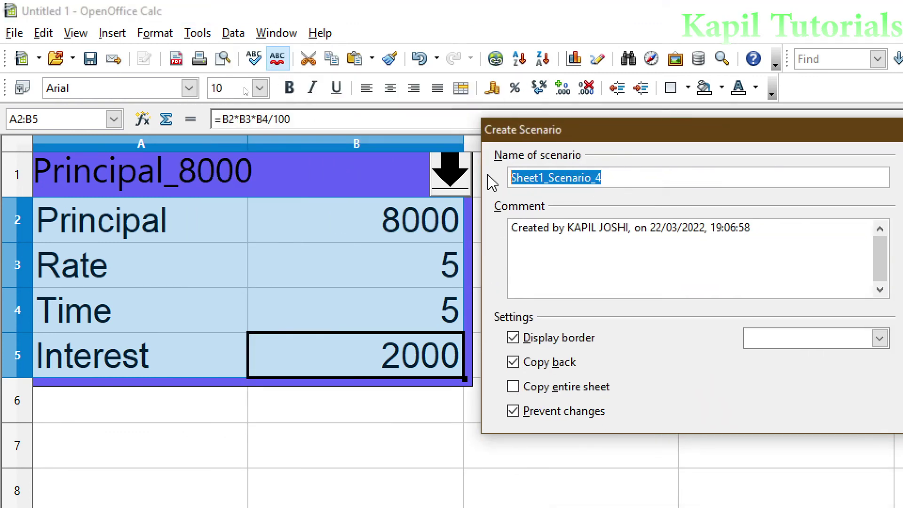
{"action": "type", "text": "Time"}
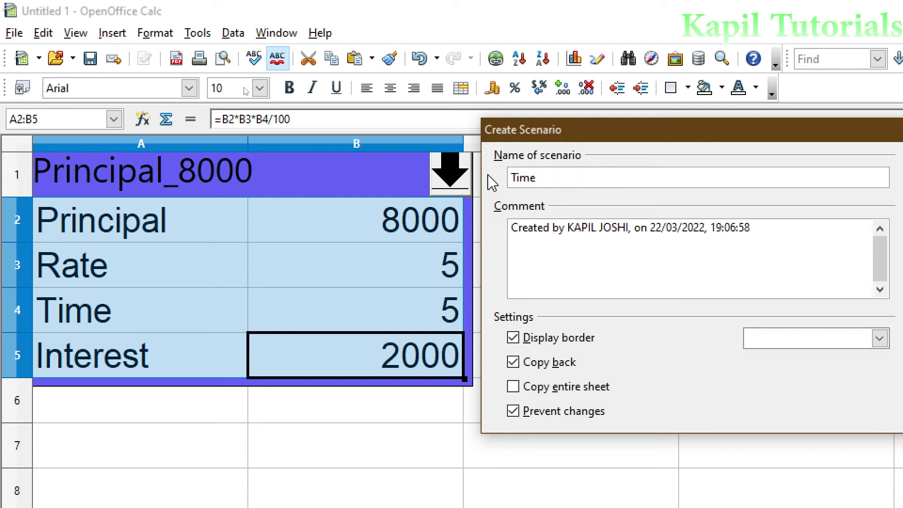
{"action": "left_click_drag", "start_coordinate": [564, 130], "coordinate": [515, 67]}
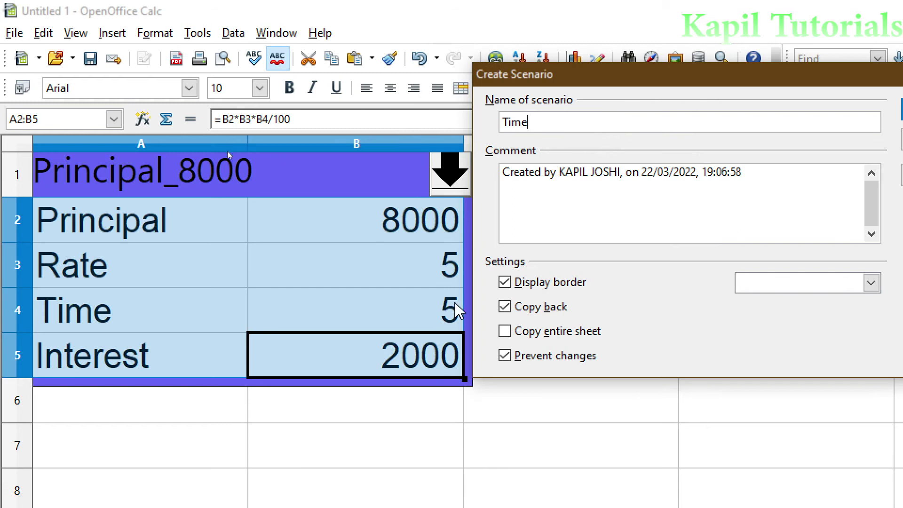
Step: Turn off Copy back, set the border to cyan, extend the scenario name to Time_5 and create it
{"action": "left_click", "coordinate": [503, 306]}
{"action": "left_click", "coordinate": [744, 274]}
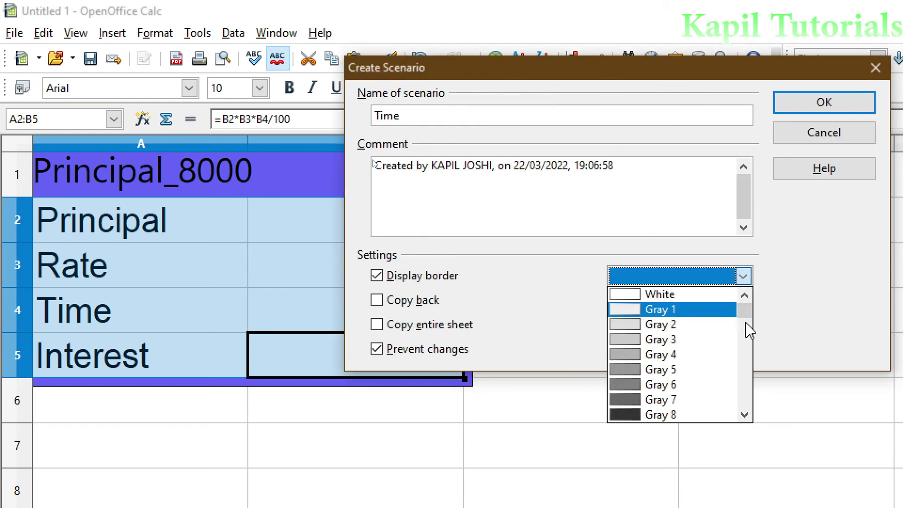
{"action": "left_click", "coordinate": [705, 305]}
{"action": "left_click_drag", "start_coordinate": [506, 67], "coordinate": [611, 106]}
{"action": "type", "text": "_5"}
{"action": "key", "text": "Return"}
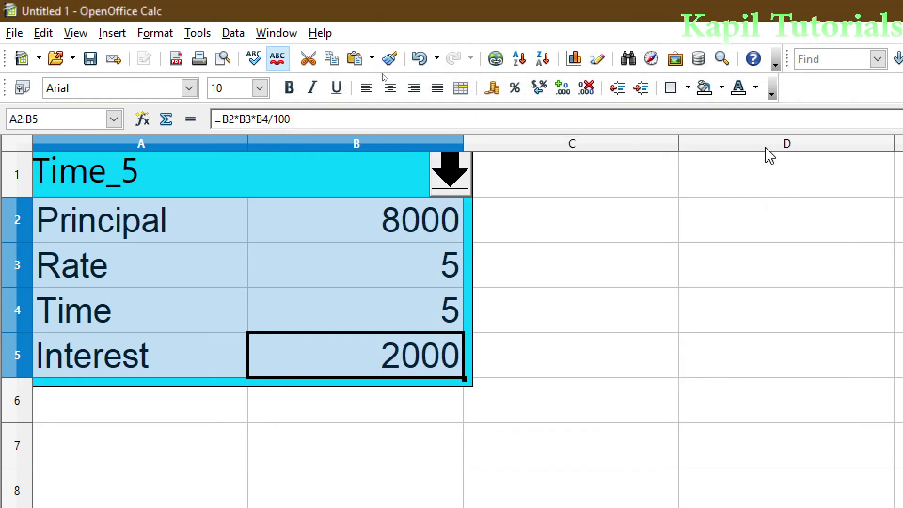
Step: Switch the interest table through Principal_6000, Time_5, Principal_8000 and back to Time_5 to compare time and interest
{"action": "left_click", "coordinate": [450, 174]}
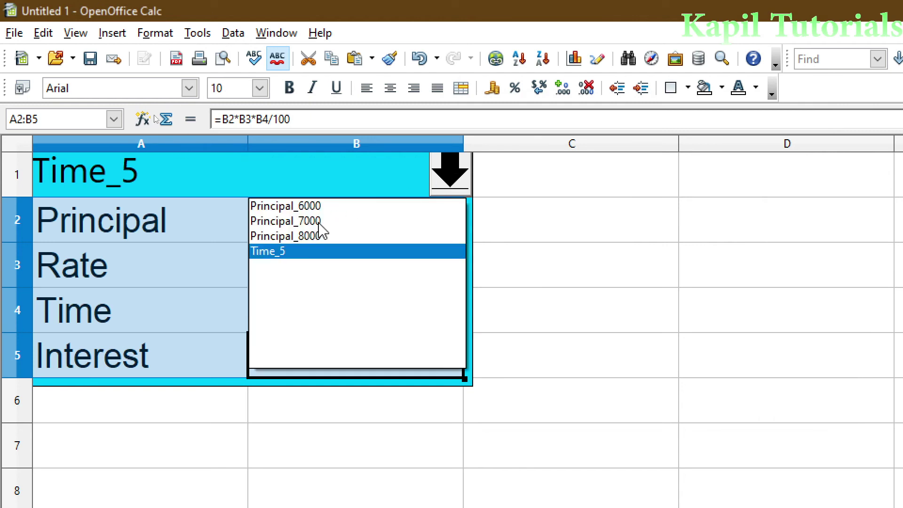
{"action": "left_click", "coordinate": [417, 205]}
{"action": "left_click", "coordinate": [450, 178]}
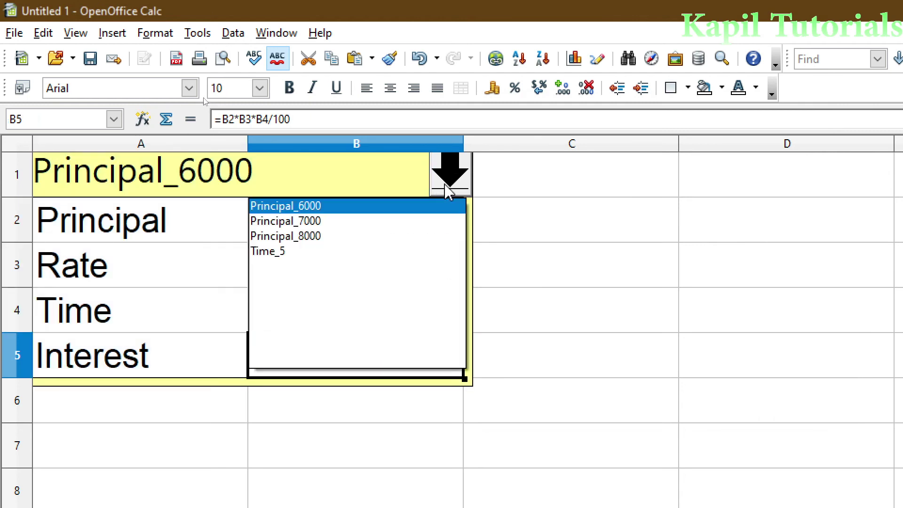
{"action": "left_click", "coordinate": [279, 250]}
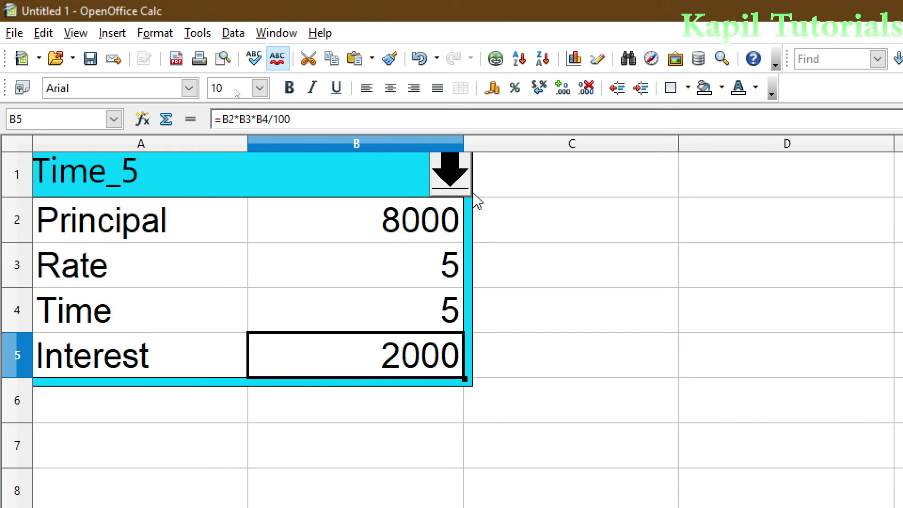
{"action": "left_click", "coordinate": [448, 180]}
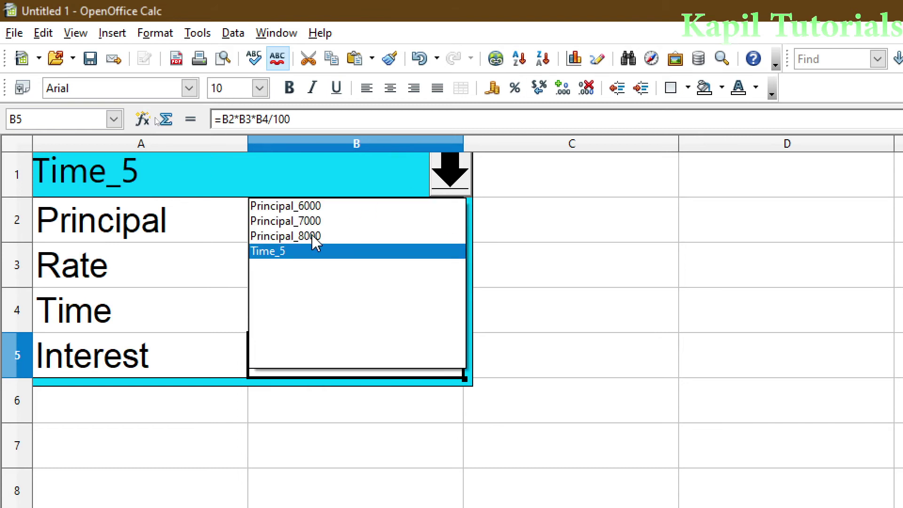
{"action": "left_click", "coordinate": [293, 236]}
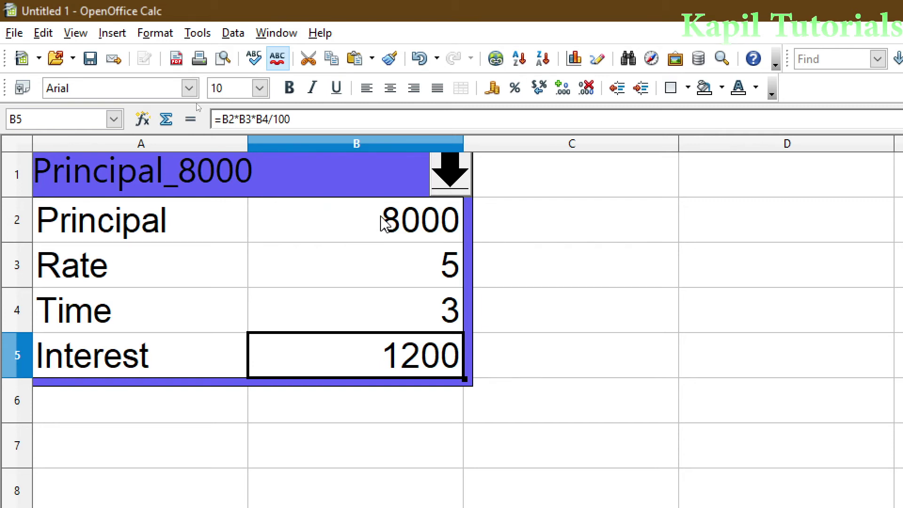
{"action": "left_click", "coordinate": [447, 172]}
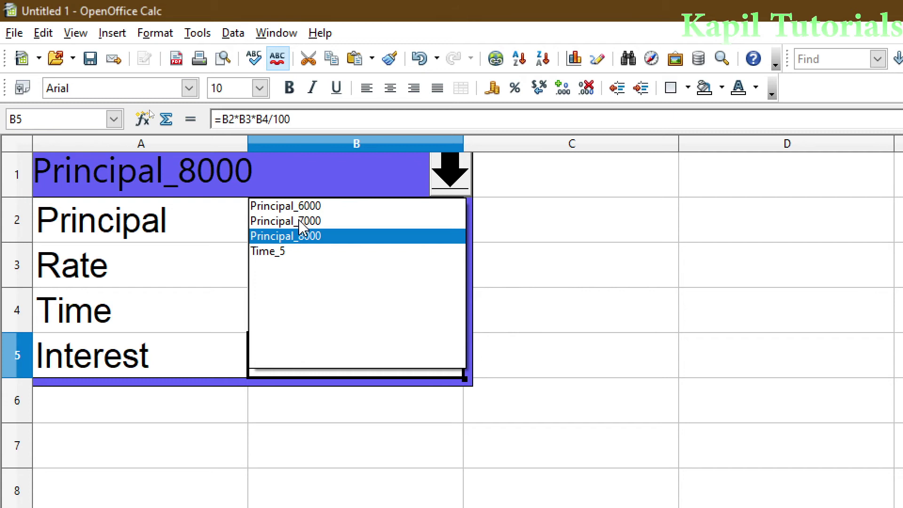
{"action": "left_click", "coordinate": [285, 253]}
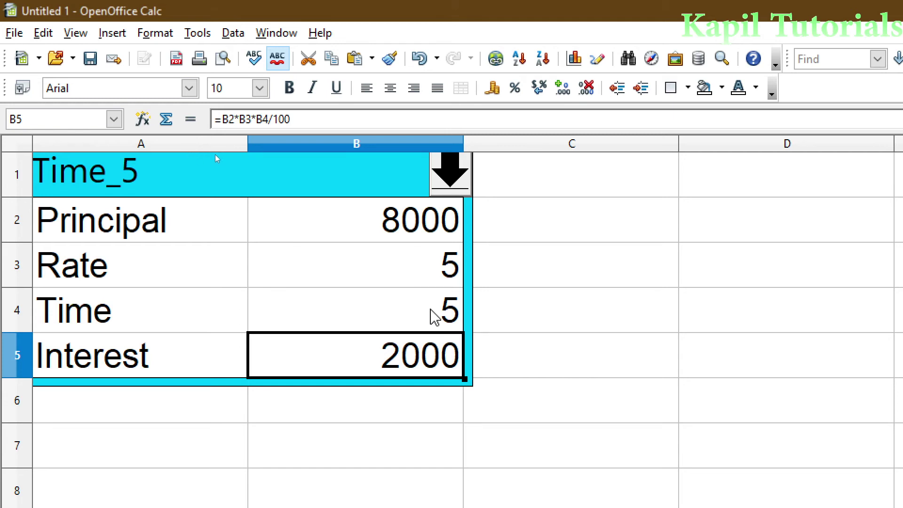
Step: Change the Time value in B4 to 8
{"action": "left_click", "coordinate": [433, 316]}
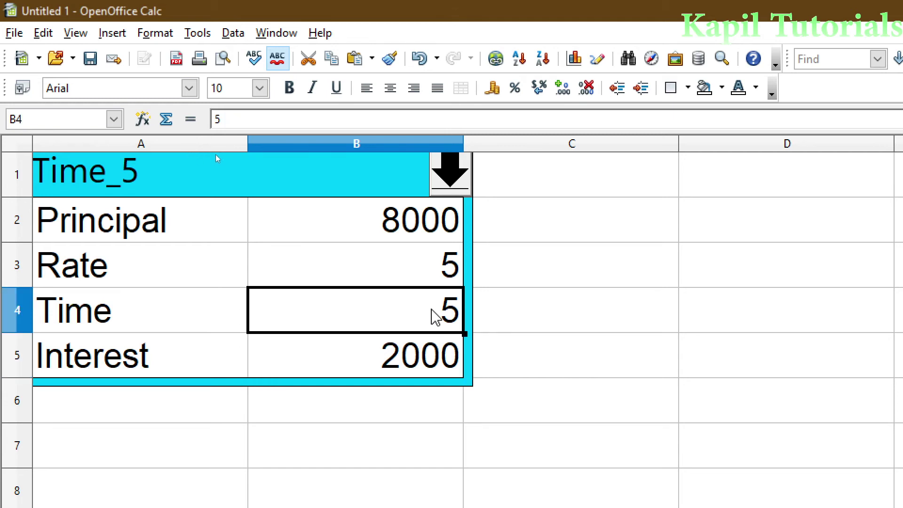
{"action": "type", "text": "8"}
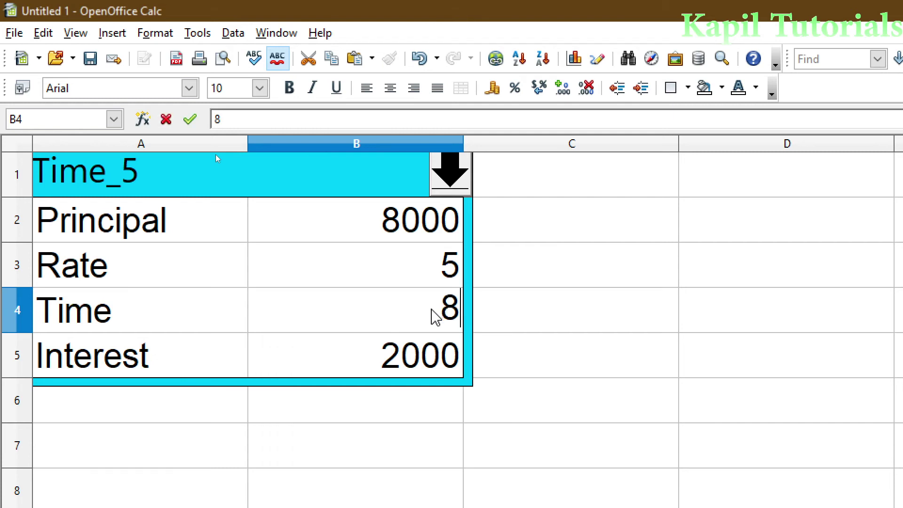
{"action": "left_click", "coordinate": [521, 371]}
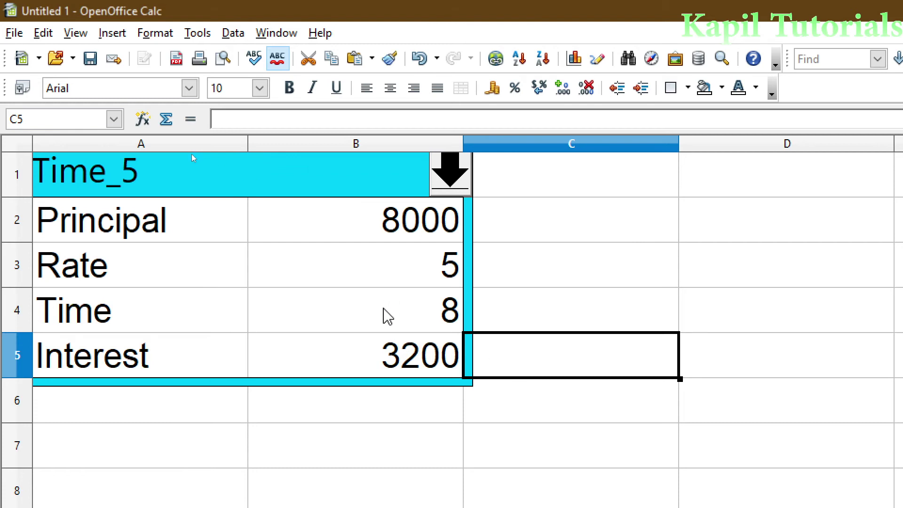
{"action": "left_click", "coordinate": [386, 315]}
Step: Start a fifth scenario for the range A2:B5 and name it Time_
{"action": "left_click_drag", "start_coordinate": [121, 222], "coordinate": [356, 353]}
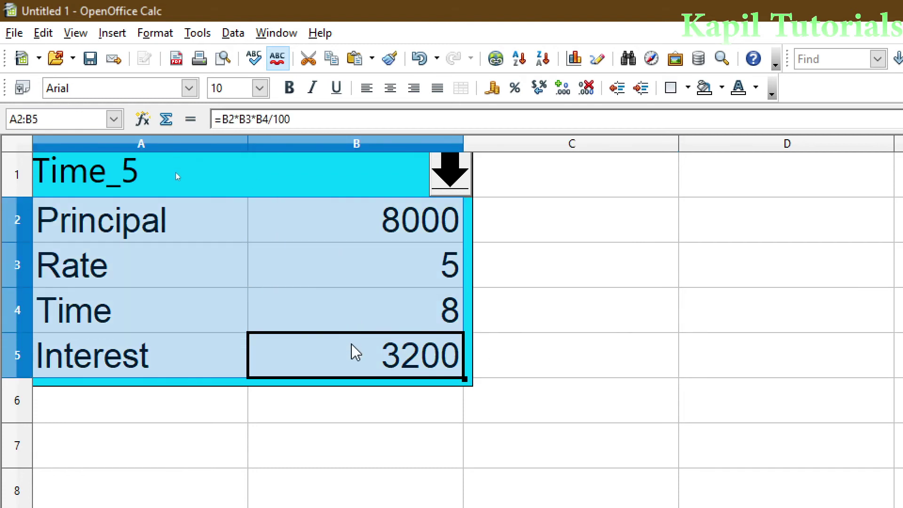
{"action": "left_click", "coordinate": [200, 33]}
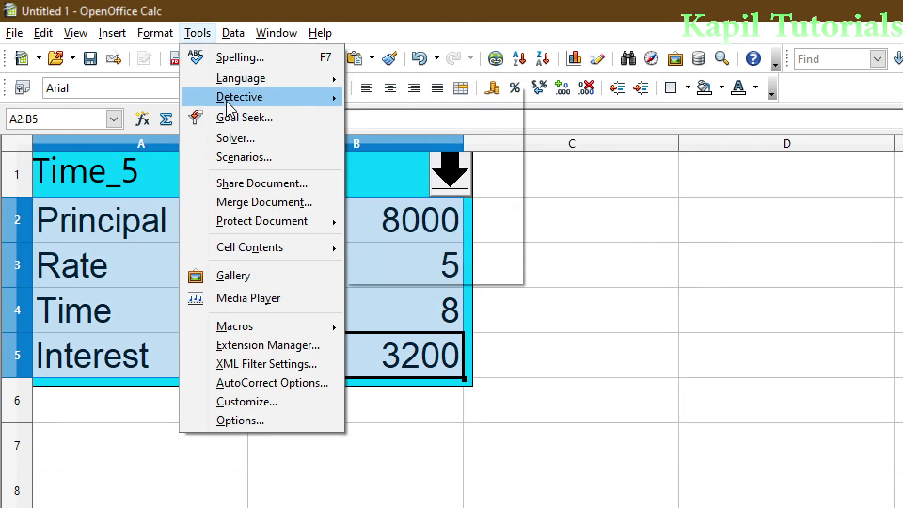
{"action": "left_click", "coordinate": [234, 158]}
{"action": "left_click_drag", "start_coordinate": [741, 358], "coordinate": [602, 160]}
{"action": "double_click", "coordinate": [653, 205]}
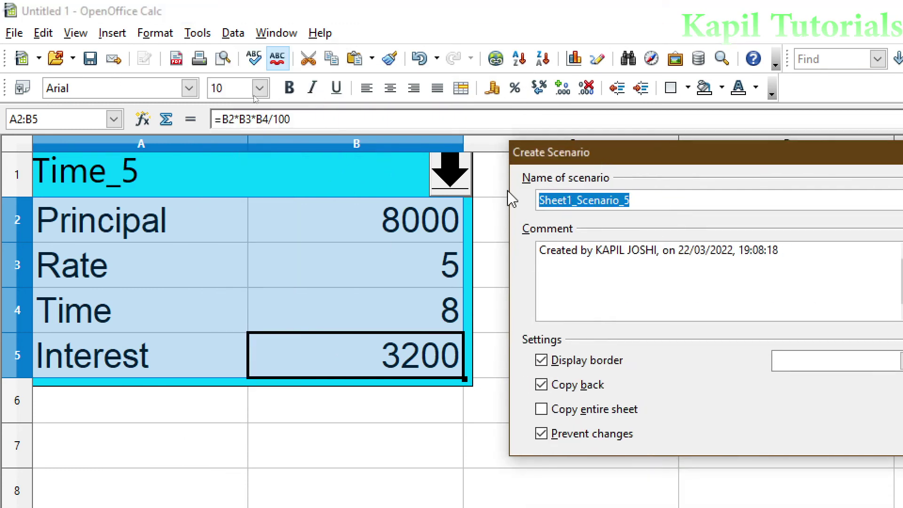
{"action": "type", "text": "Time_"}
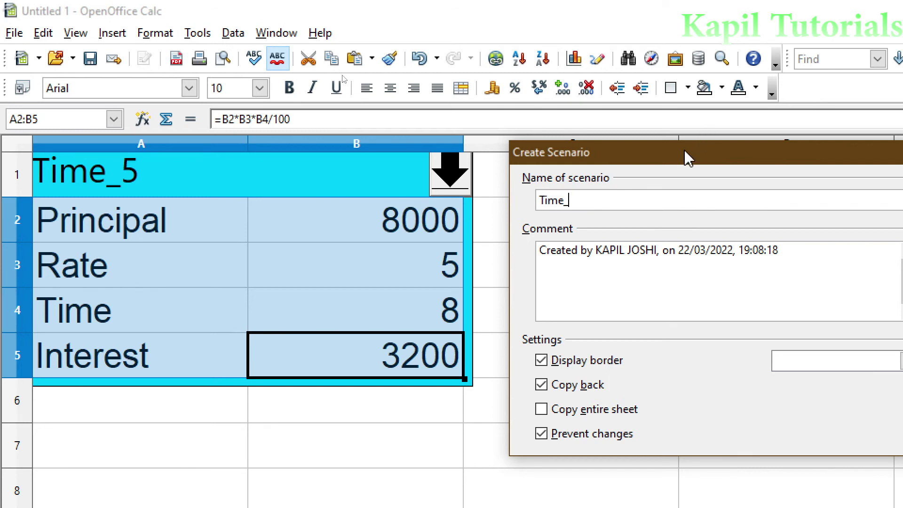
Step: Set the Time_ scenario's border to Green 1, leave Copy back on and create it
{"action": "left_click_drag", "start_coordinate": [685, 157], "coordinate": [560, 70]}
{"action": "type", "text": "_"}
{"action": "left_click", "coordinate": [783, 273]}
{"action": "left_click_drag", "start_coordinate": [784, 294], "coordinate": [782, 334]}
{"action": "left_click", "coordinate": [707, 380]}
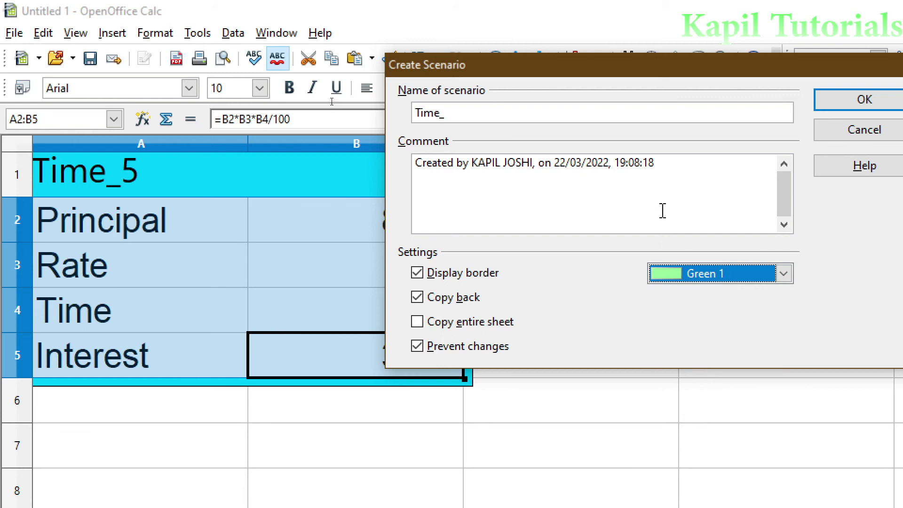
{"action": "left_click_drag", "start_coordinate": [675, 72], "coordinate": [612, 81]}
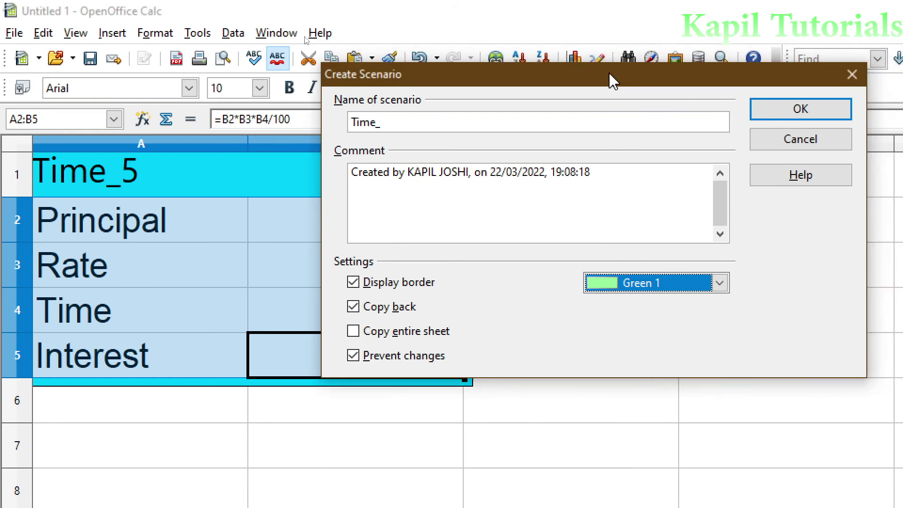
{"action": "left_click", "coordinate": [790, 115]}
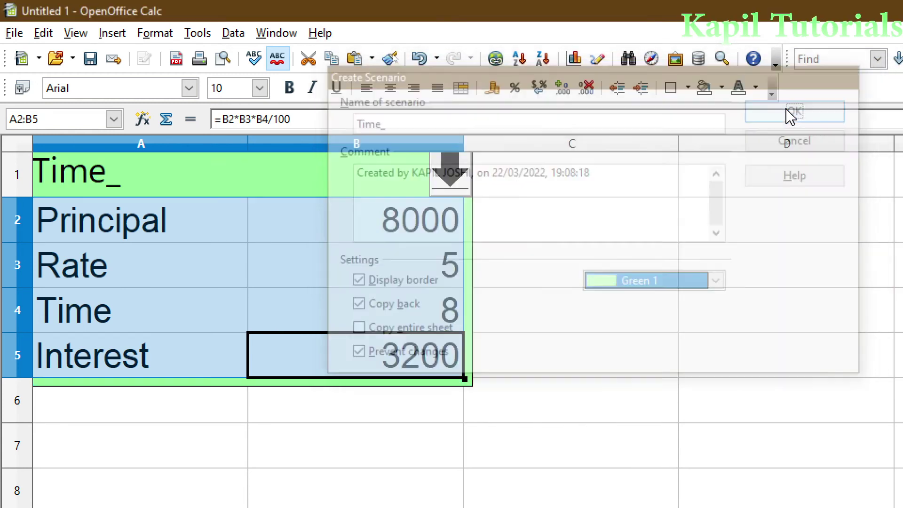
Step: Switch the interest table to Time_5 and back to Time_ to compare the two time scenarios
{"action": "left_click", "coordinate": [447, 185]}
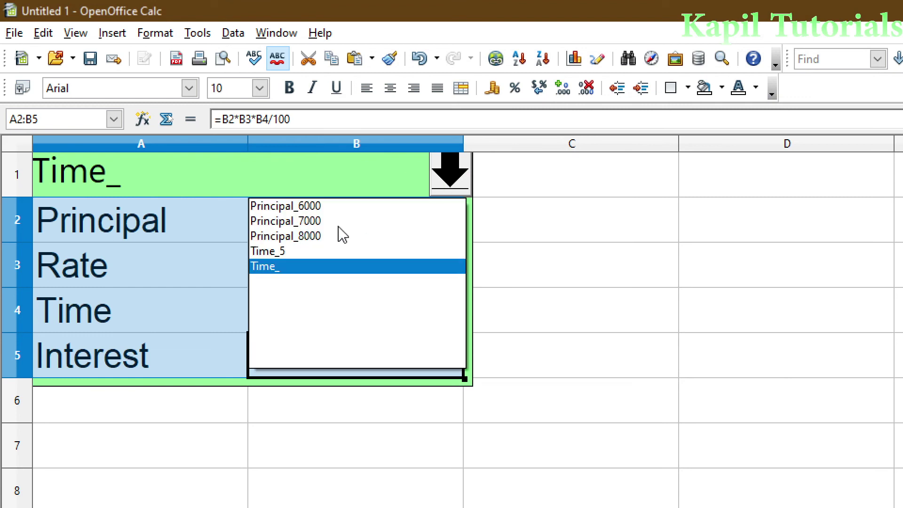
{"action": "left_click", "coordinate": [278, 251]}
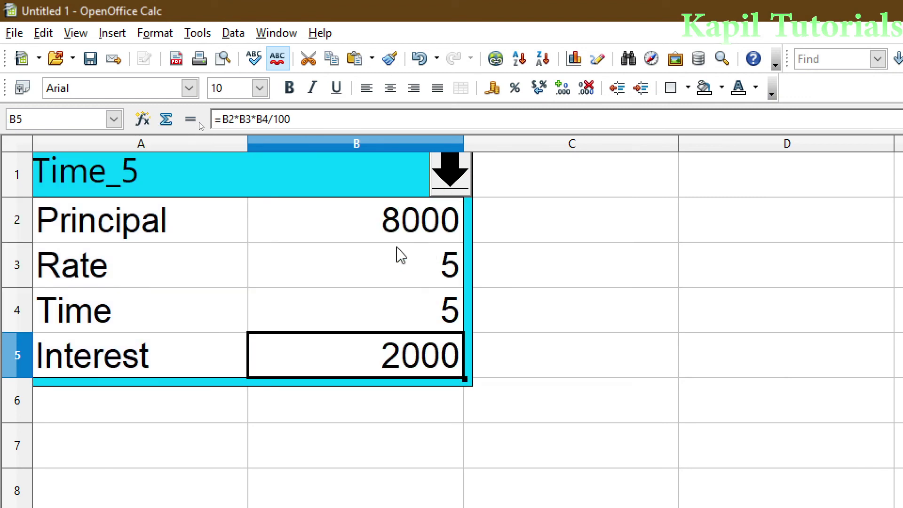
{"action": "left_click", "coordinate": [440, 178]}
{"action": "left_click", "coordinate": [275, 265]}
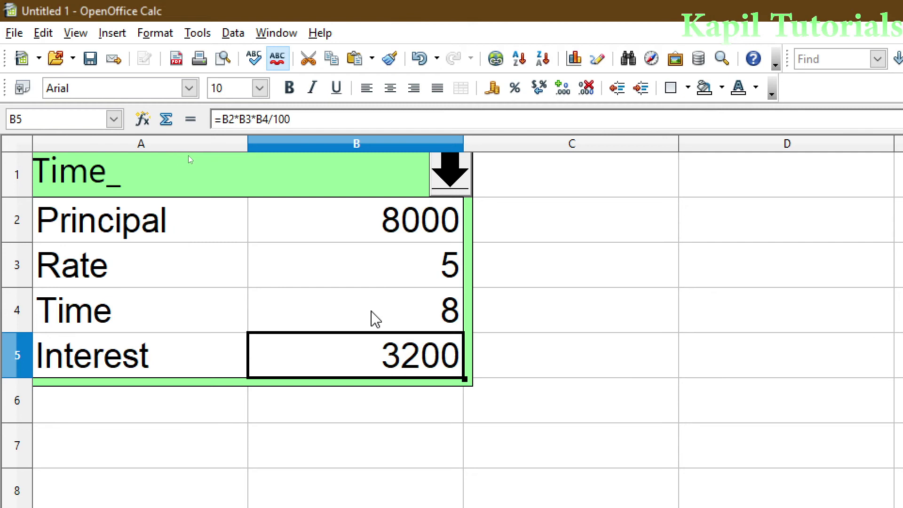
Step: Change the Time value in B4 to 10 while the Time_ scenario is active
{"action": "left_click", "coordinate": [407, 314]}
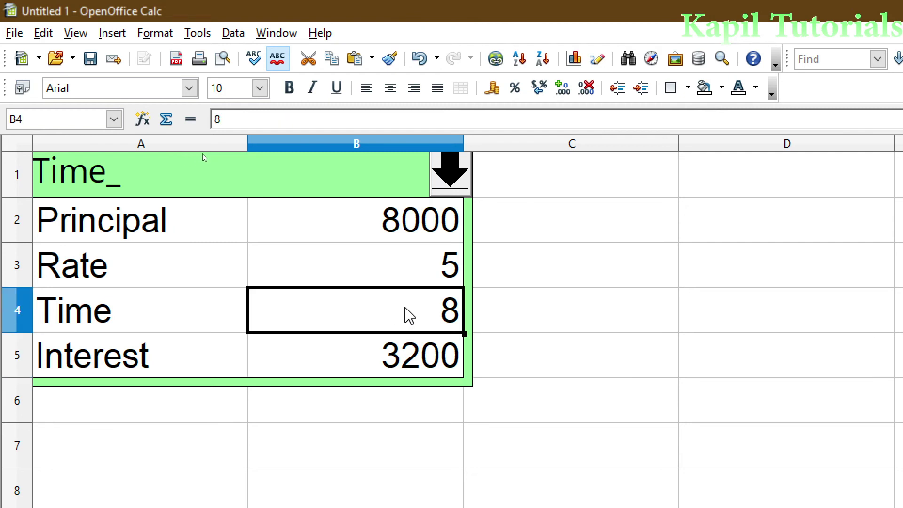
{"action": "type", "text": "10"}
{"action": "key", "text": "Return"}
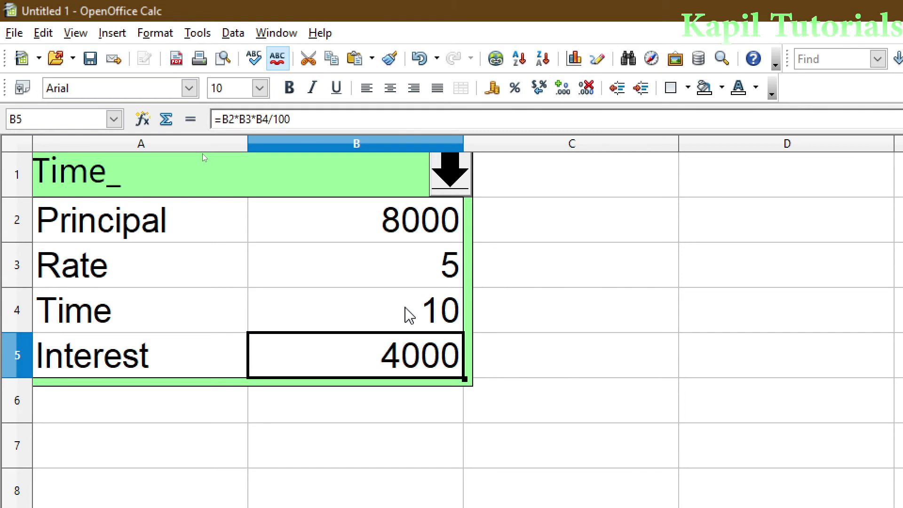
Step: Switch the interest table to the Time_5 scenario, check its Time value, and return to the Time_ scenario
{"action": "left_click", "coordinate": [450, 173]}
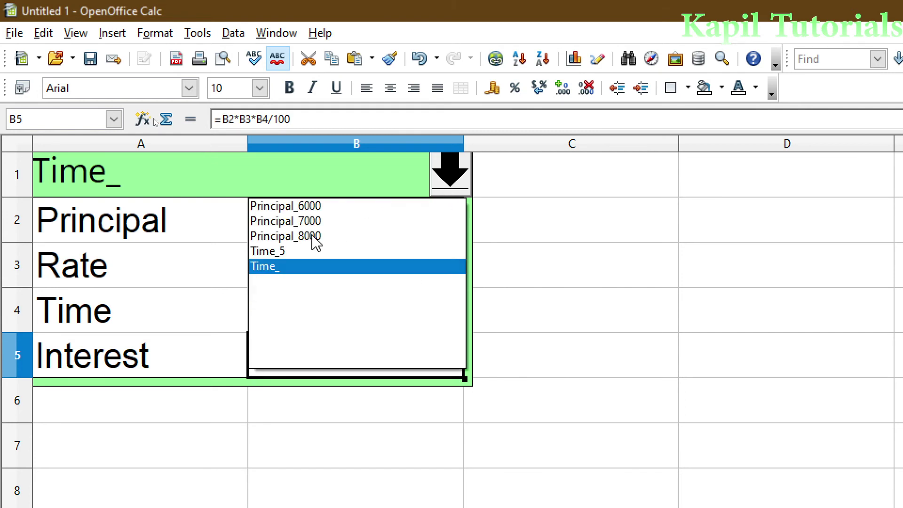
{"action": "left_click", "coordinate": [273, 253]}
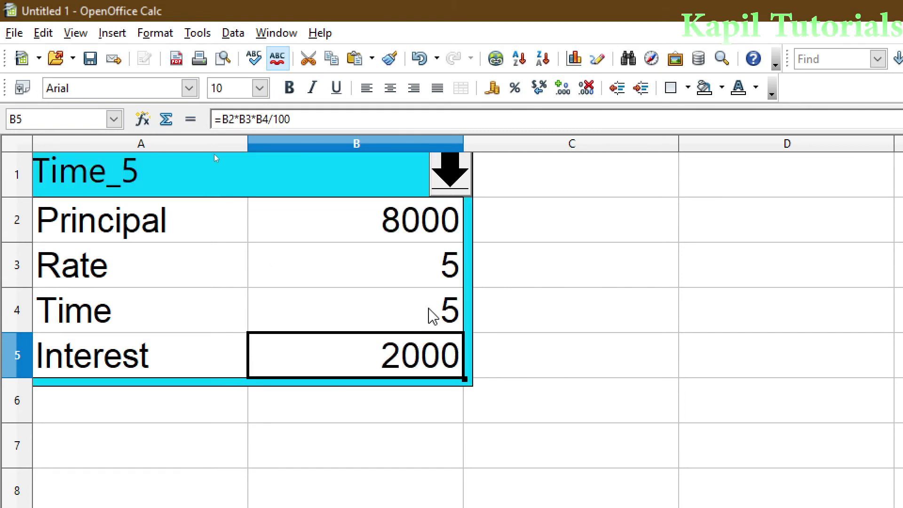
{"action": "left_click", "coordinate": [90, 317]}
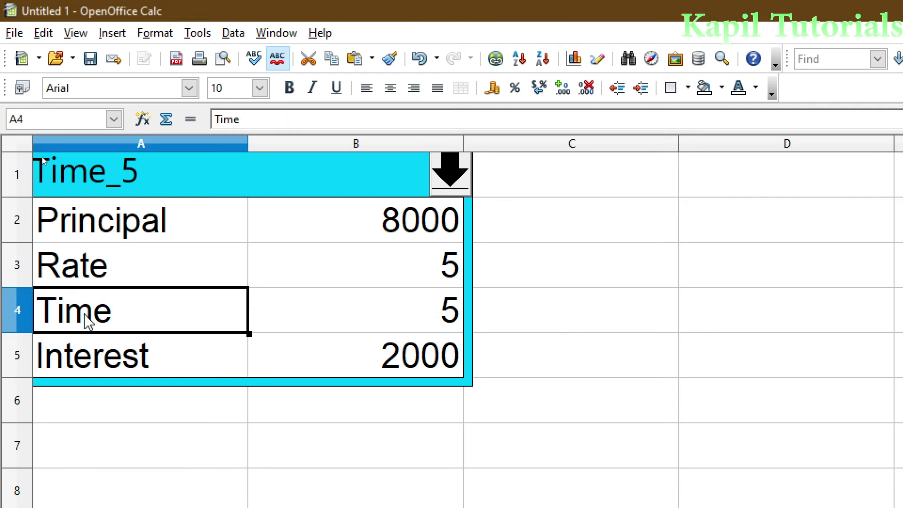
{"action": "left_click", "coordinate": [369, 321]}
{"action": "left_click", "coordinate": [450, 173]}
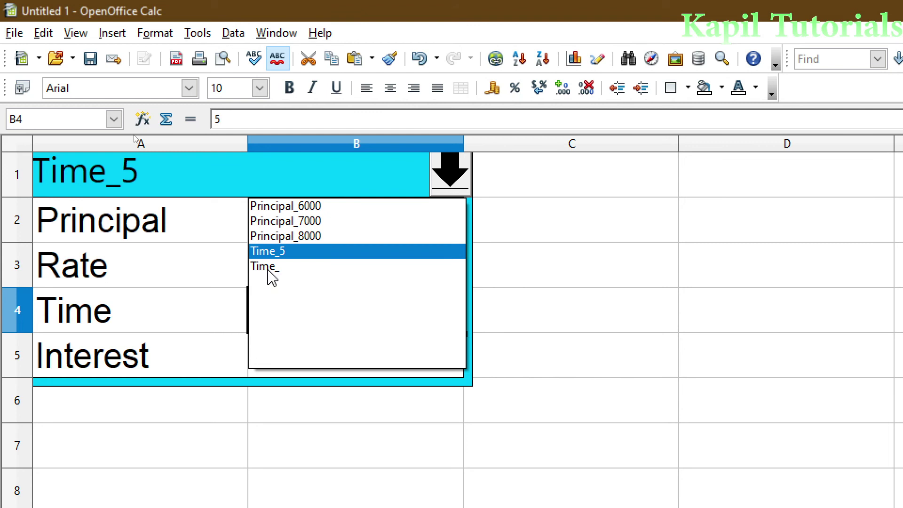
{"action": "left_click", "coordinate": [269, 271]}
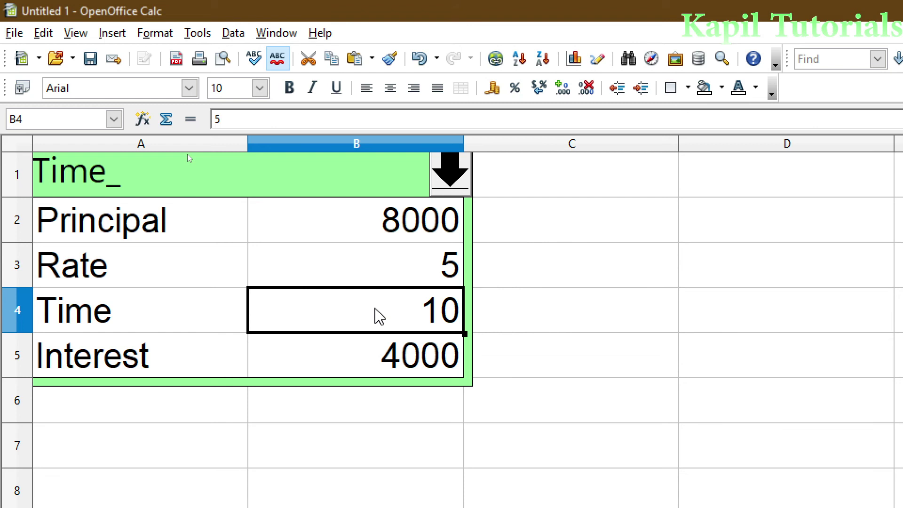
Step: Review the Copy back option in the scenario creation settings for A2:B5 and close them without creating a scenario
{"action": "key", "text": "ctrl+KP_Multiply"}
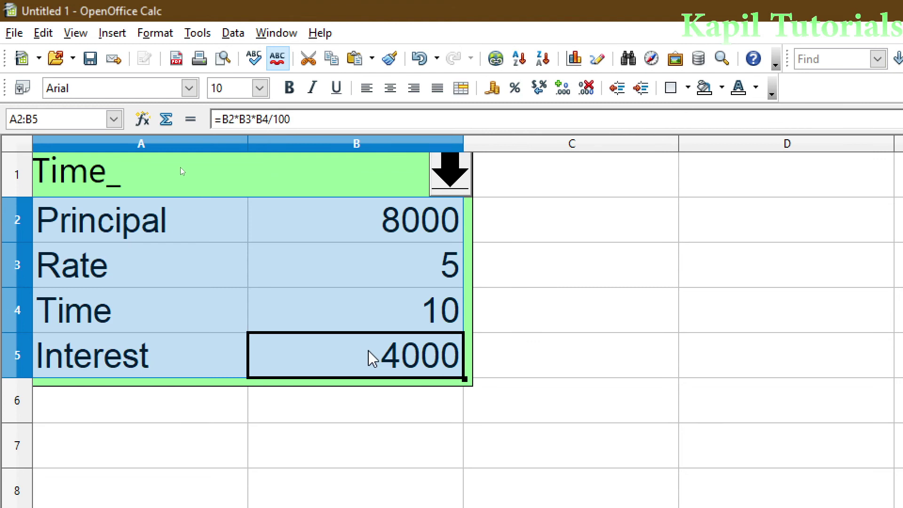
{"action": "left_click", "coordinate": [197, 33]}
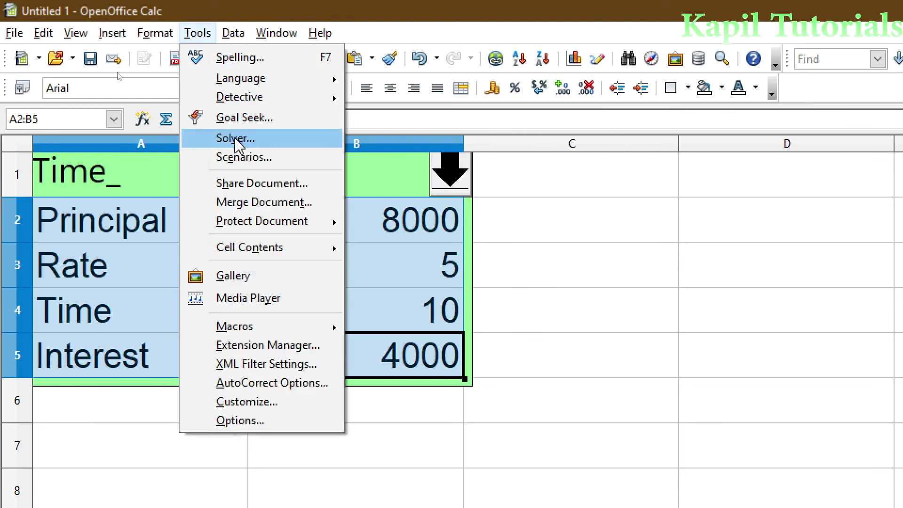
{"action": "left_click", "coordinate": [253, 156]}
{"action": "left_click_drag", "start_coordinate": [654, 345], "coordinate": [416, 100]}
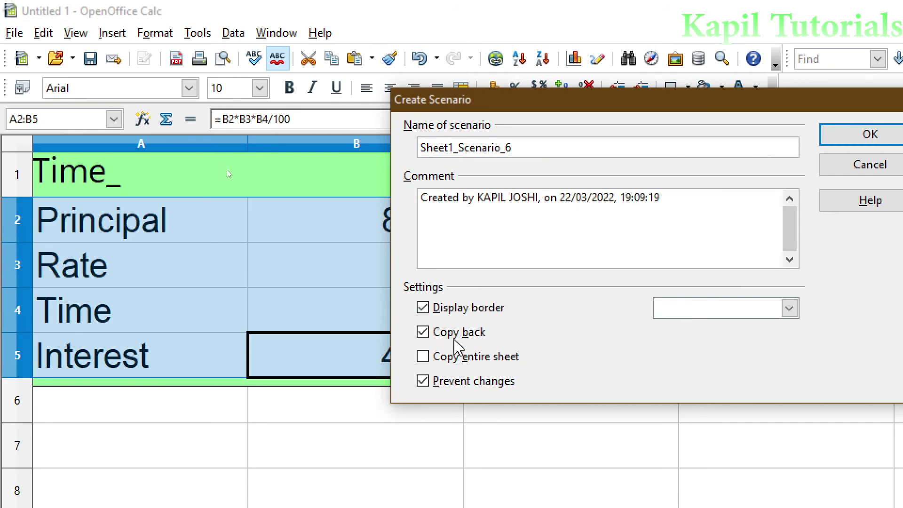
{"action": "left_click", "coordinate": [863, 166]}
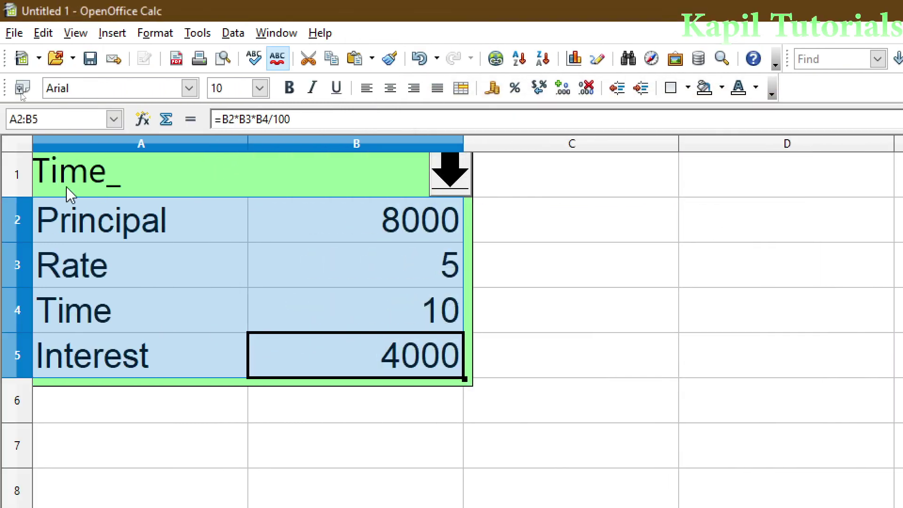
Step: Change the Time value in B4 to 11 while the Time_ scenario is active
{"action": "left_click", "coordinate": [401, 318]}
{"action": "type", "text": "11"}
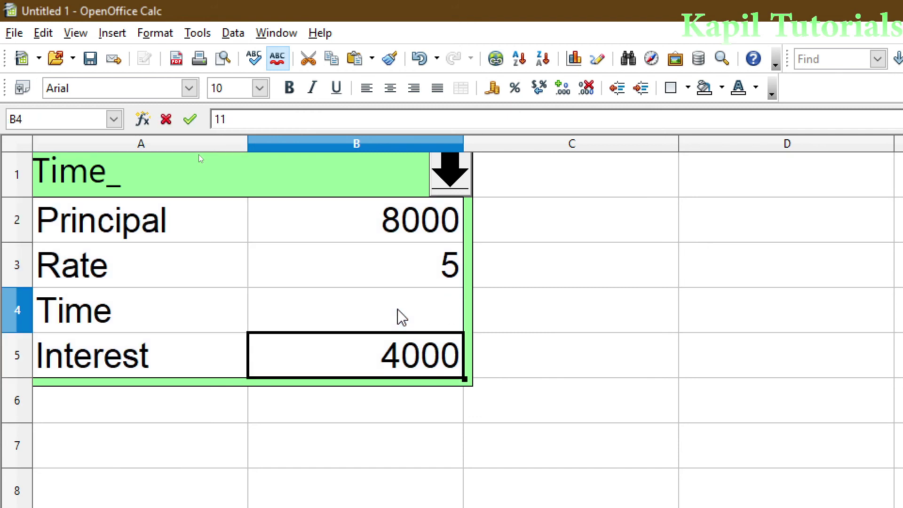
{"action": "key", "text": "Return"}
{"action": "left_click", "coordinate": [416, 317]}
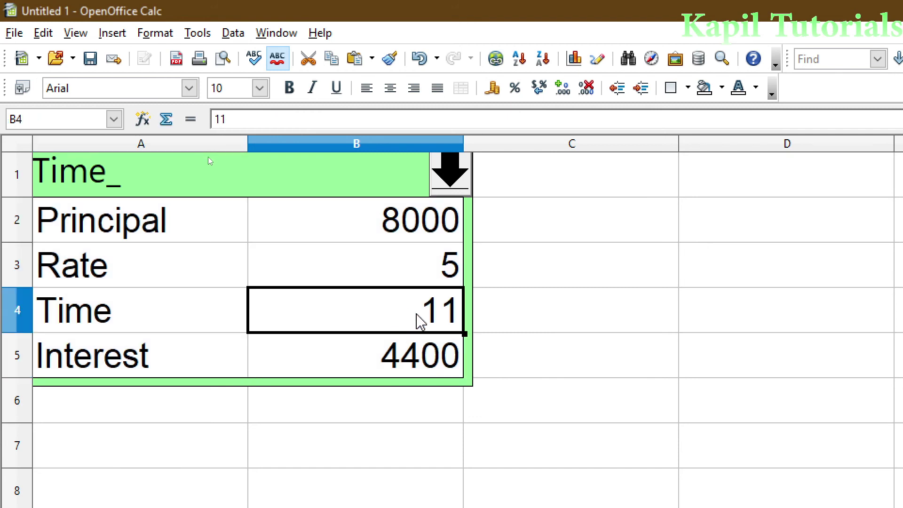
Step: Switch the interest table to Principal_7000 and back to Time_ to check the edited Time value
{"action": "left_click", "coordinate": [449, 171]}
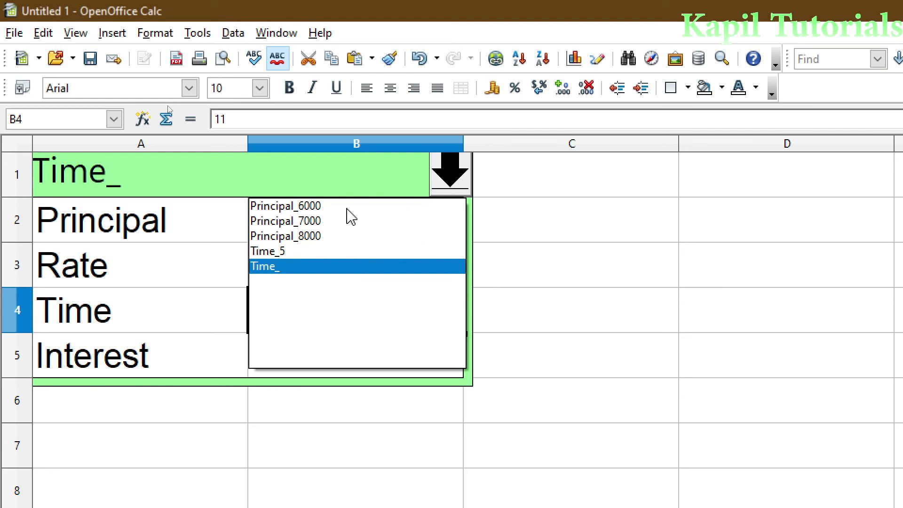
{"action": "left_click", "coordinate": [282, 225]}
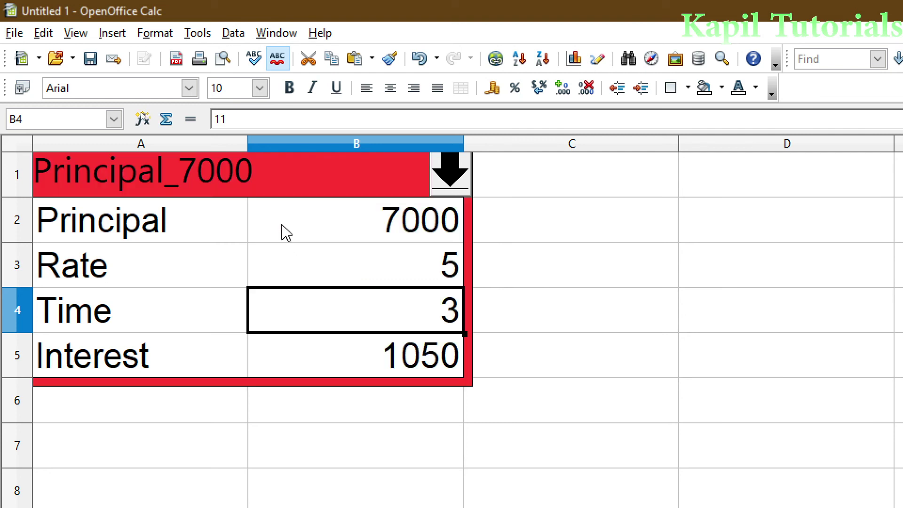
{"action": "left_click", "coordinate": [451, 174]}
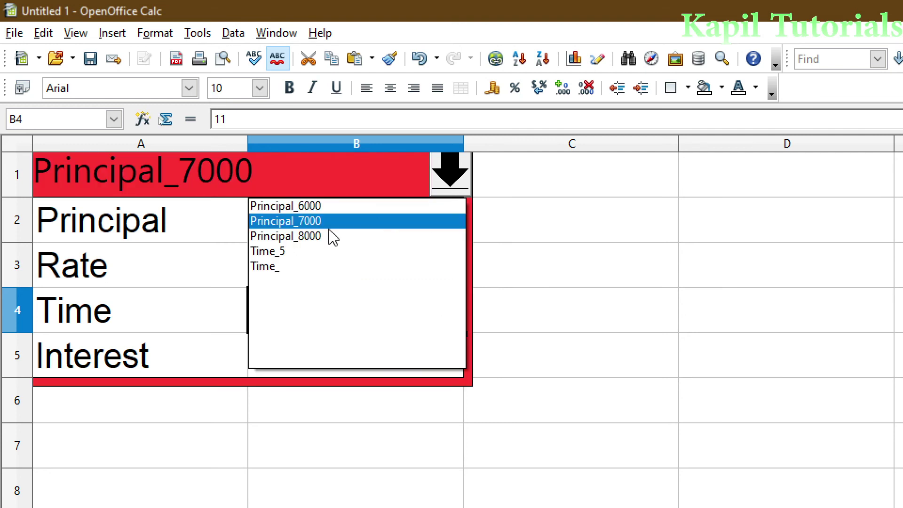
{"action": "left_click", "coordinate": [271, 266]}
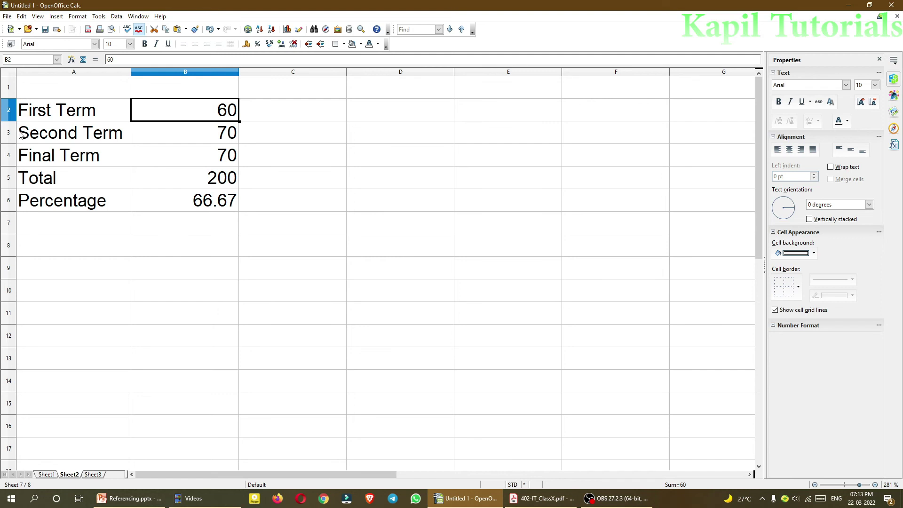
Step: Examine the term marks on Sheet2 and the formulas behind Total in B5 and Percentage in B6
{"action": "left_click", "coordinate": [62, 111]}
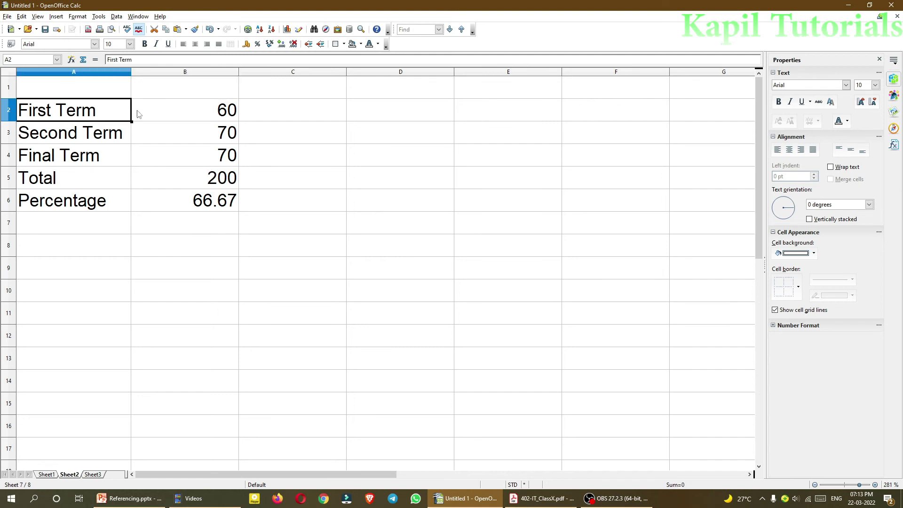
{"action": "left_click", "coordinate": [176, 117]}
{"action": "left_click", "coordinate": [79, 134]}
{"action": "left_click", "coordinate": [188, 136]}
{"action": "left_click", "coordinate": [97, 156]}
{"action": "left_click", "coordinate": [209, 163]}
{"action": "left_click", "coordinate": [97, 184]}
{"action": "left_click", "coordinate": [193, 181]}
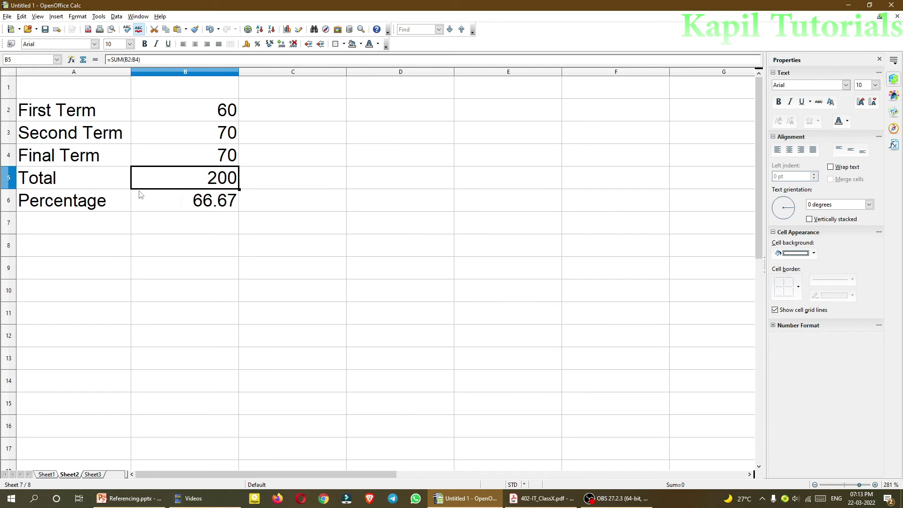
{"action": "left_click", "coordinate": [129, 203]}
{"action": "left_click", "coordinate": [182, 203]}
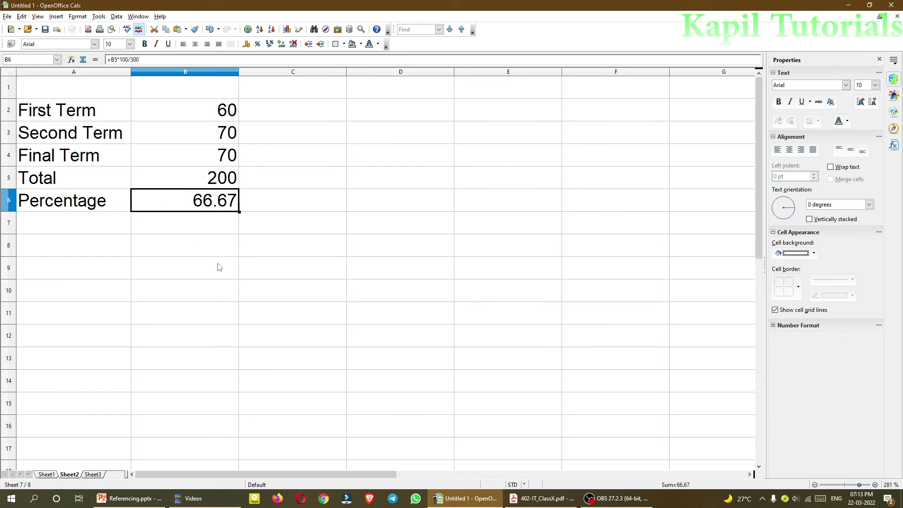
{"action": "key", "text": "F2"}
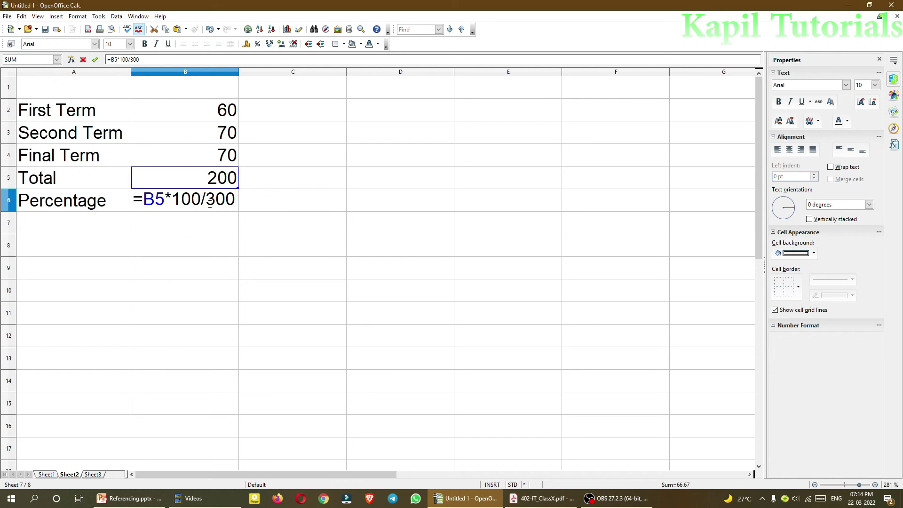
{"action": "key", "text": "Return"}
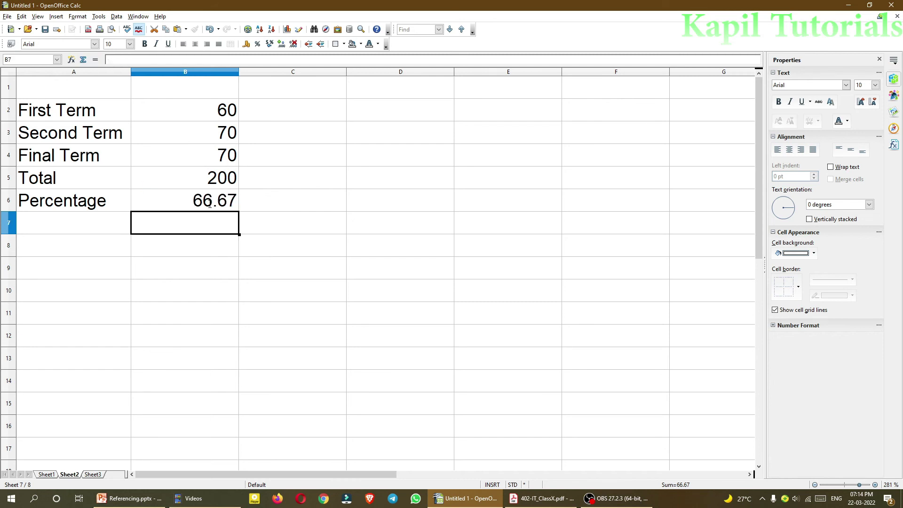
{"action": "left_click", "coordinate": [210, 204]}
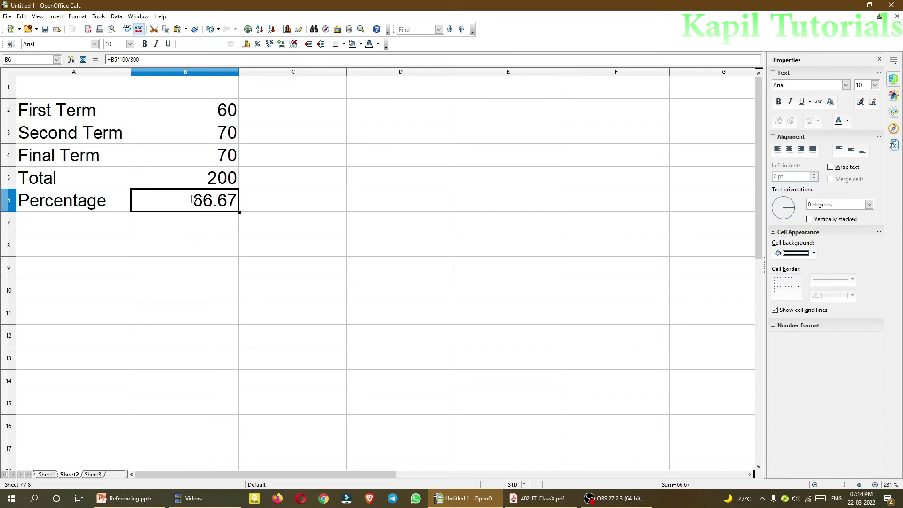
Step: Start a scenario for the marks range A2:B6 and name it First_Term_60
{"action": "left_click_drag", "start_coordinate": [68, 114], "coordinate": [207, 201]}
{"action": "left_click", "coordinate": [99, 17]}
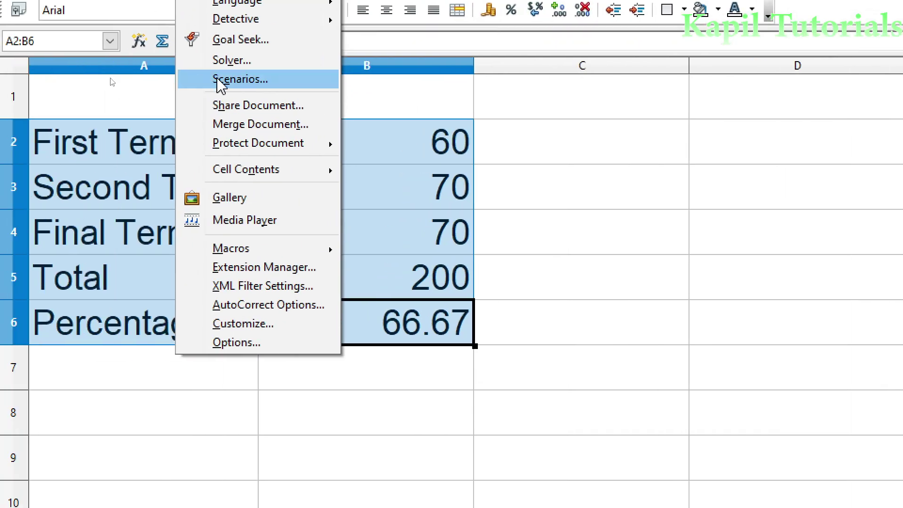
{"action": "left_click", "coordinate": [116, 80]}
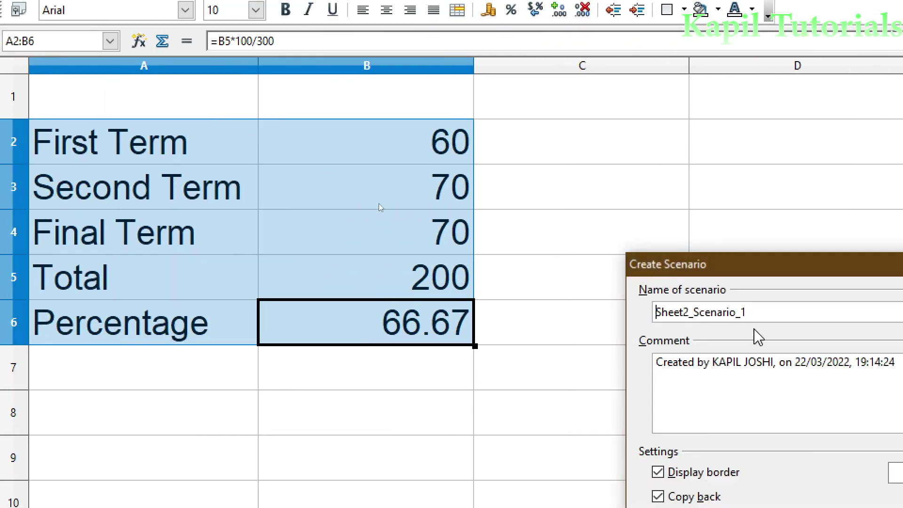
{"action": "left_click_drag", "start_coordinate": [716, 264], "coordinate": [545, 104]}
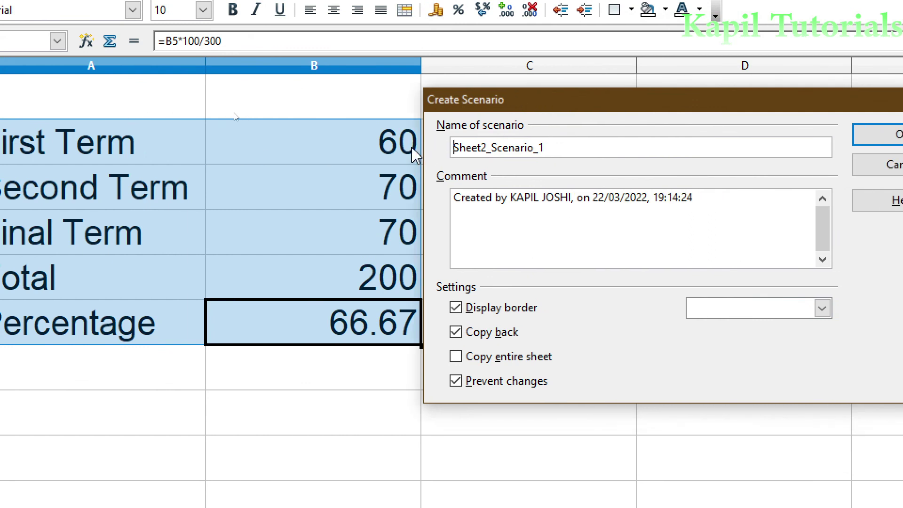
{"action": "key", "text": "End"}
{"action": "key", "text": "shift+Home"}
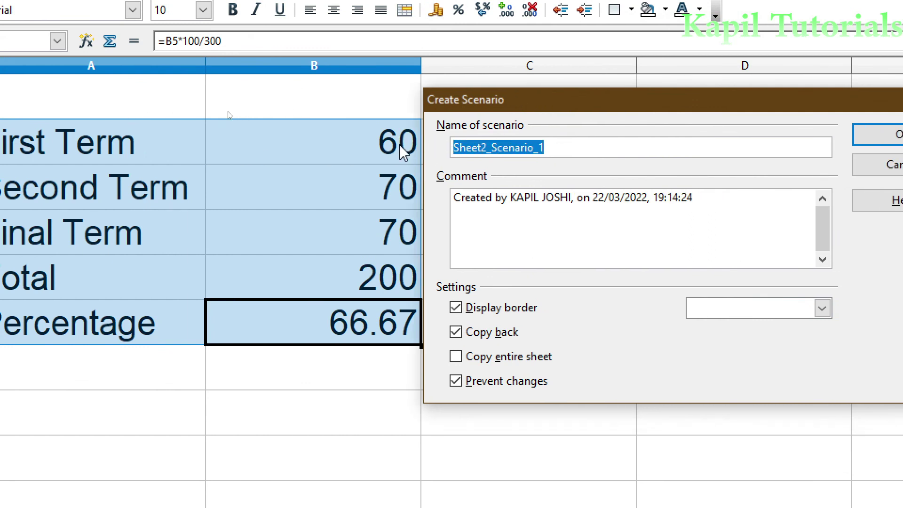
{"action": "type", "text": "First"}
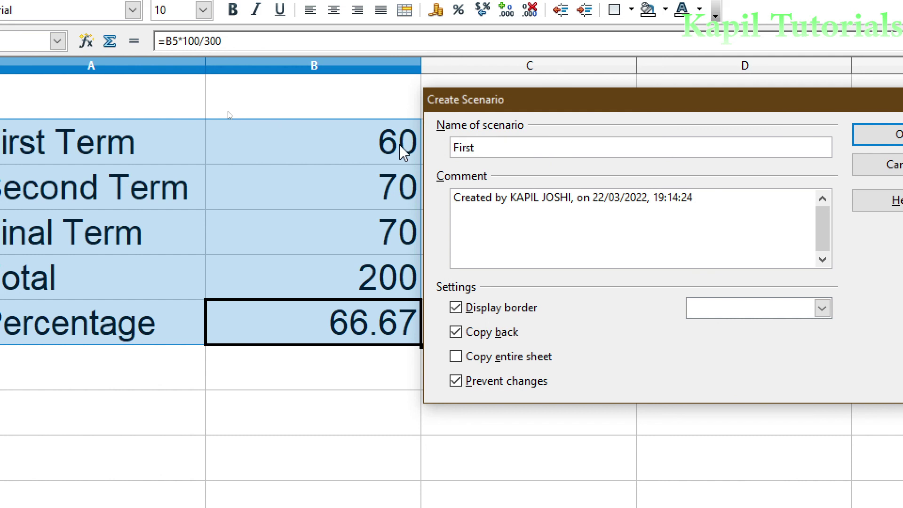
{"action": "type", "text": "_Term_60"}
Step: Turn off Copy back for the First_Term_60 scenario, set its border to Black and create it
{"action": "left_click", "coordinate": [486, 333]}
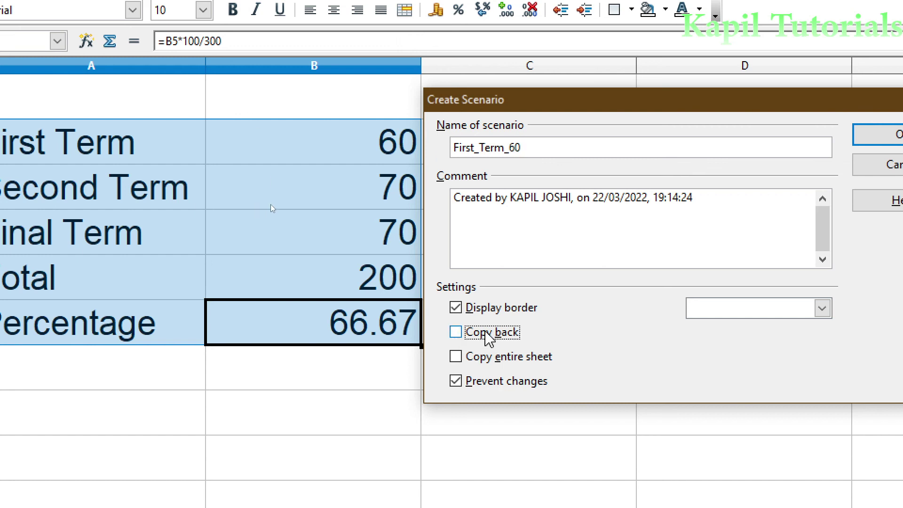
{"action": "left_click", "coordinate": [821, 309]}
{"action": "scroll", "coordinate": [766, 388], "scroll_direction": "down", "scroll_amount": 2}
{"action": "scroll", "coordinate": [742, 387], "scroll_direction": "down", "scroll_amount": 1}
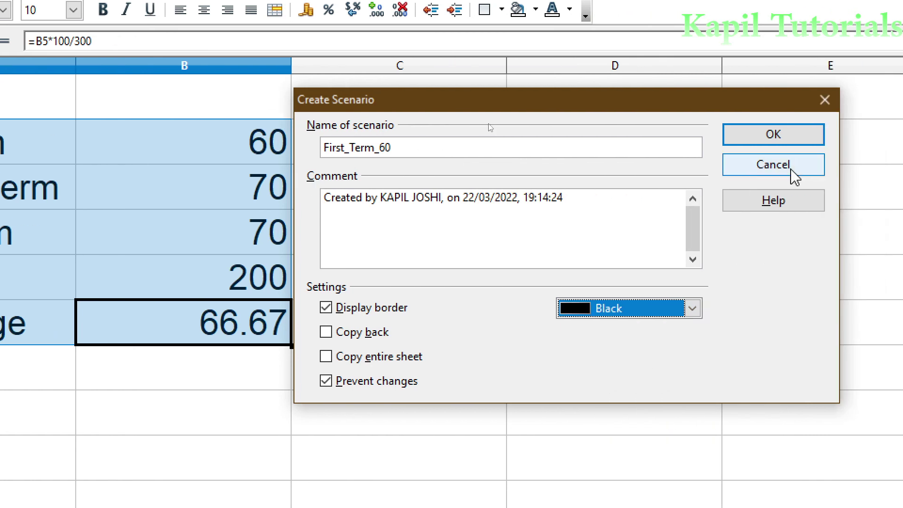
{"action": "left_click", "coordinate": [771, 135]}
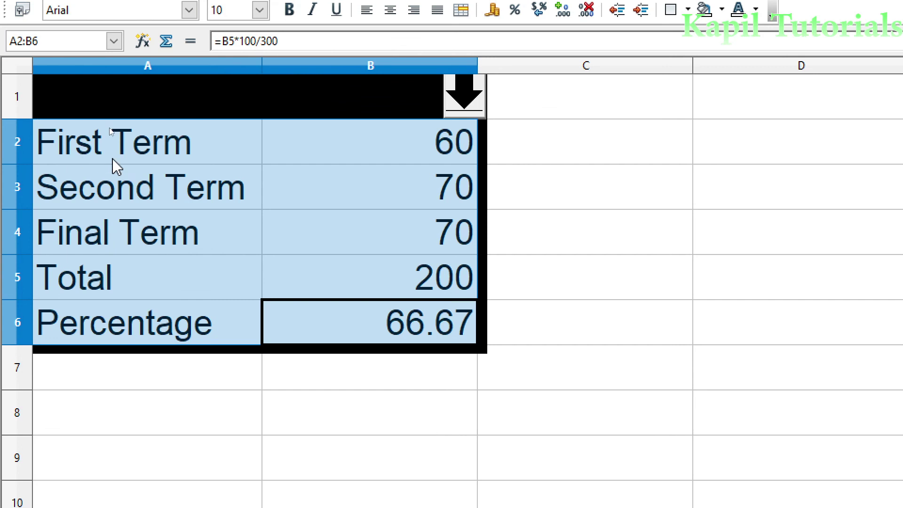
Step: Change the First Term mark in B2 to 80
{"action": "left_click", "coordinate": [398, 154]}
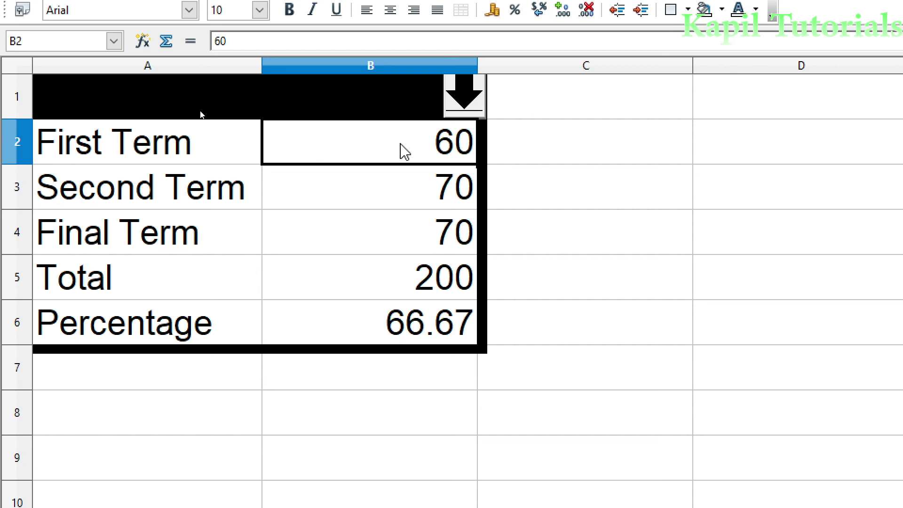
{"action": "type", "text": "80"}
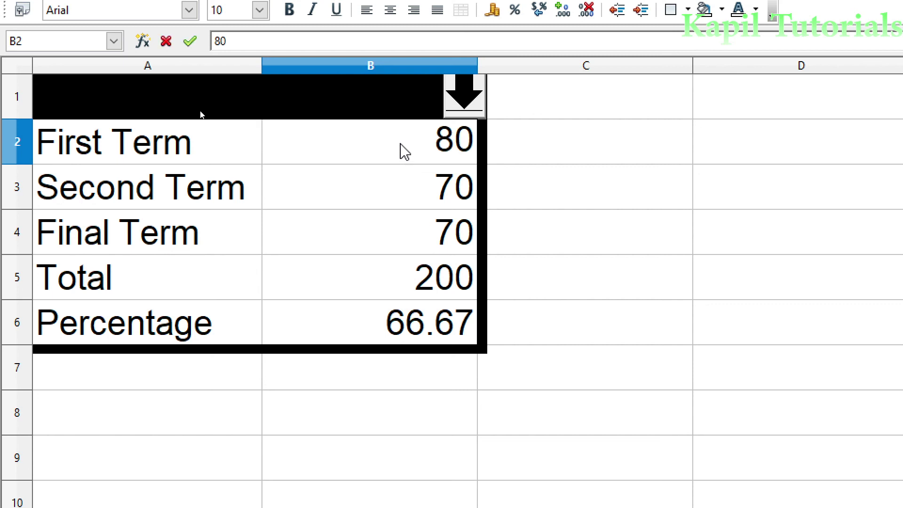
{"action": "key", "text": "Return"}
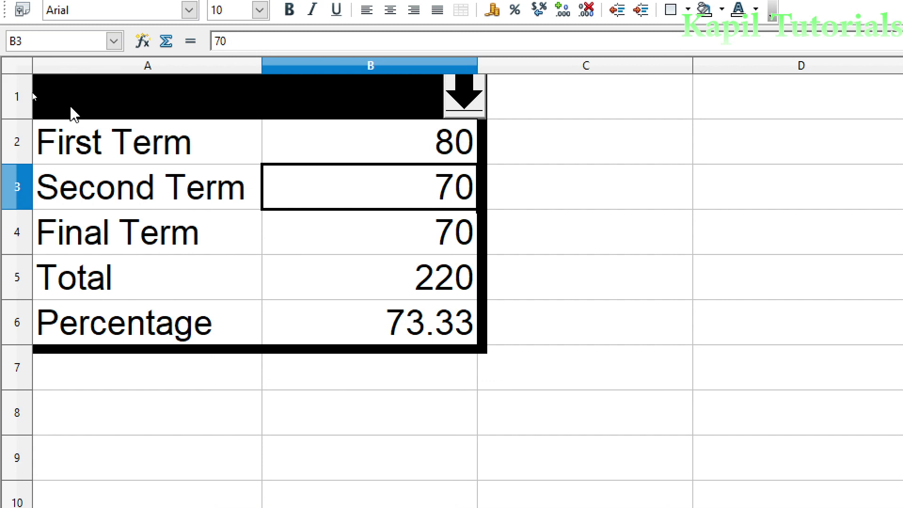
Step: Start another scenario for the marks range A2:B6 and name it First_Term_80
{"action": "left_click_drag", "start_coordinate": [85, 148], "coordinate": [362, 313]}
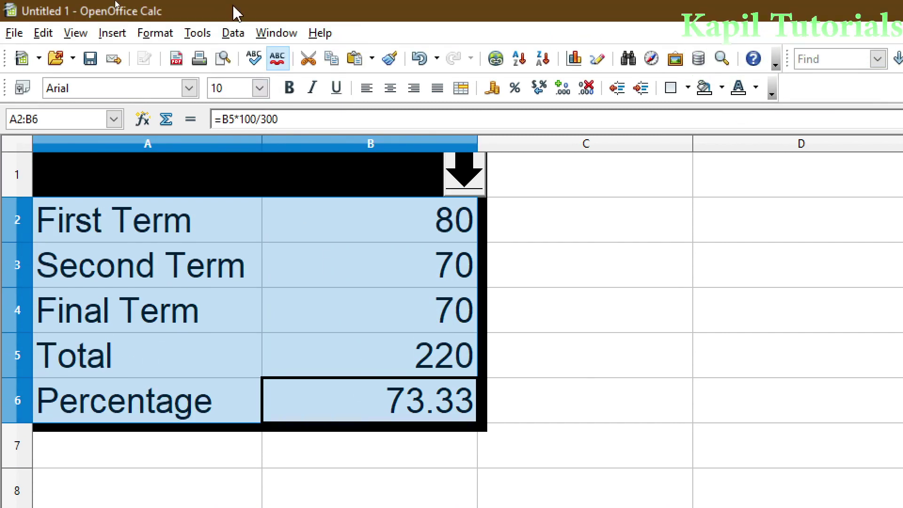
{"action": "left_click", "coordinate": [197, 32]}
{"action": "left_click", "coordinate": [243, 155]}
{"action": "type", "text": "First_Term_80"}
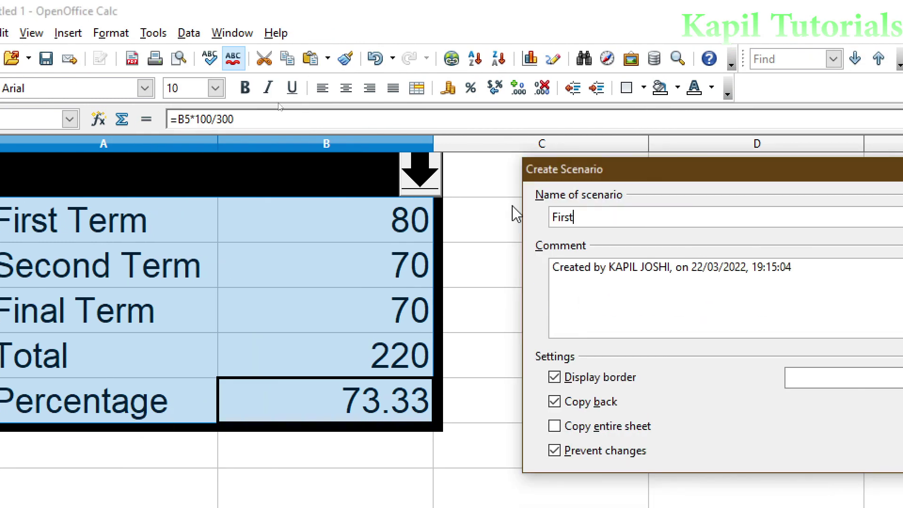
Step: Turn off Copy back for the First_Term_80 scenario, set its border to Cyan and create it
{"action": "left_click_drag", "start_coordinate": [612, 170], "coordinate": [492, 120]}
{"action": "left_click", "coordinate": [433, 351]}
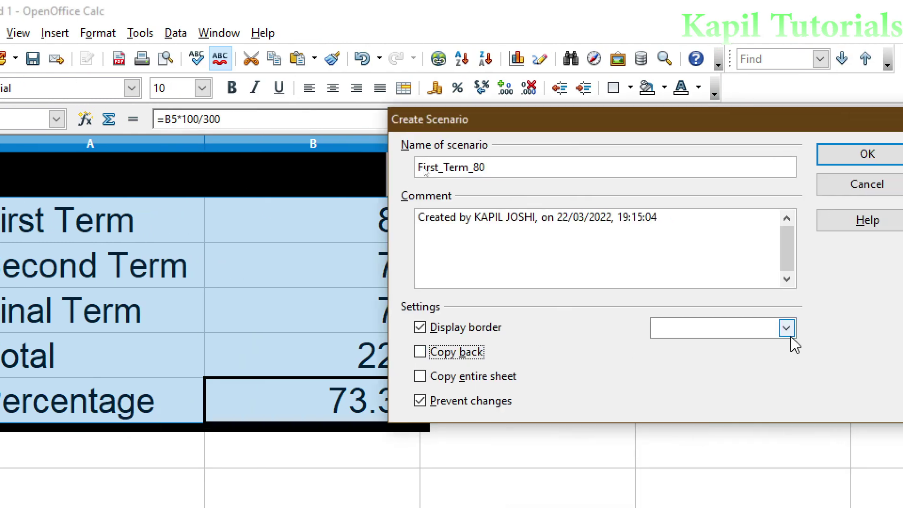
{"action": "left_click", "coordinate": [786, 328]}
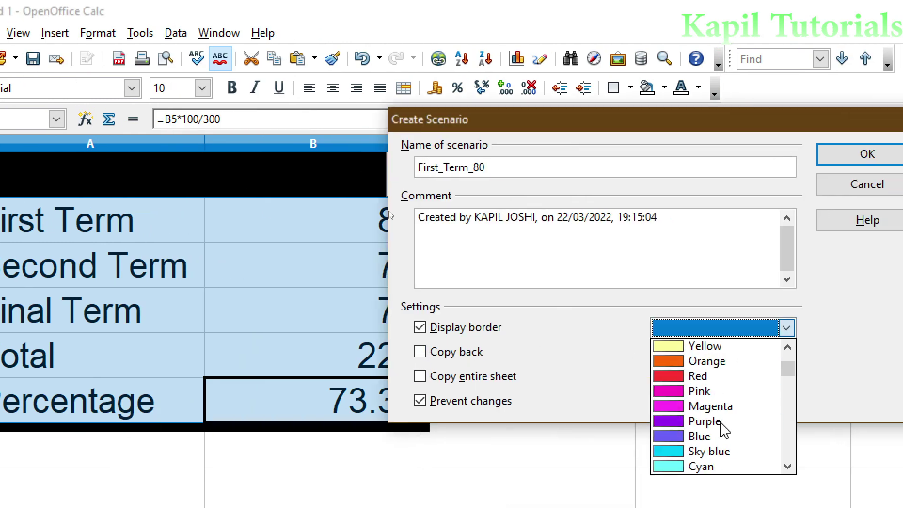
{"action": "left_click", "coordinate": [695, 461]}
{"action": "left_click", "coordinate": [867, 155]}
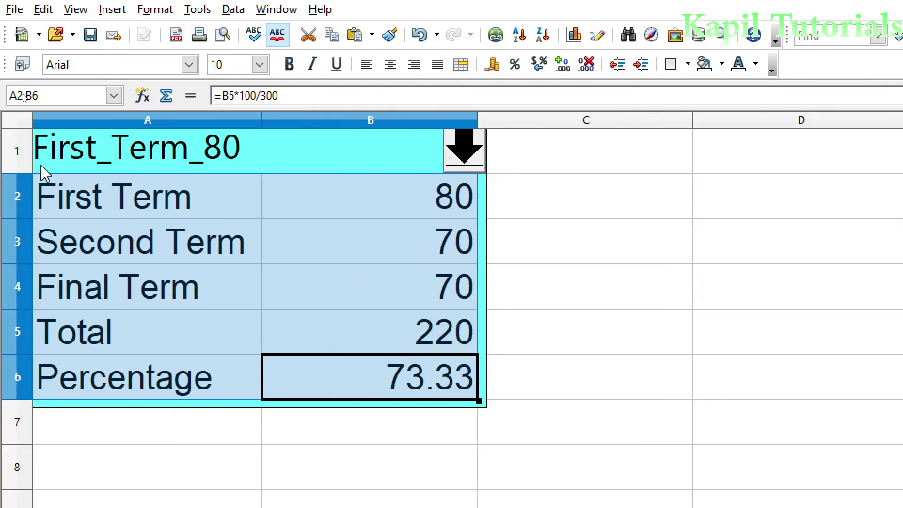
Step: Switch the marks table to the First_Term_60 scenario and back to First_Term_80 to compare the total and percentage
{"action": "left_click", "coordinate": [464, 162]}
{"action": "left_click", "coordinate": [304, 183]}
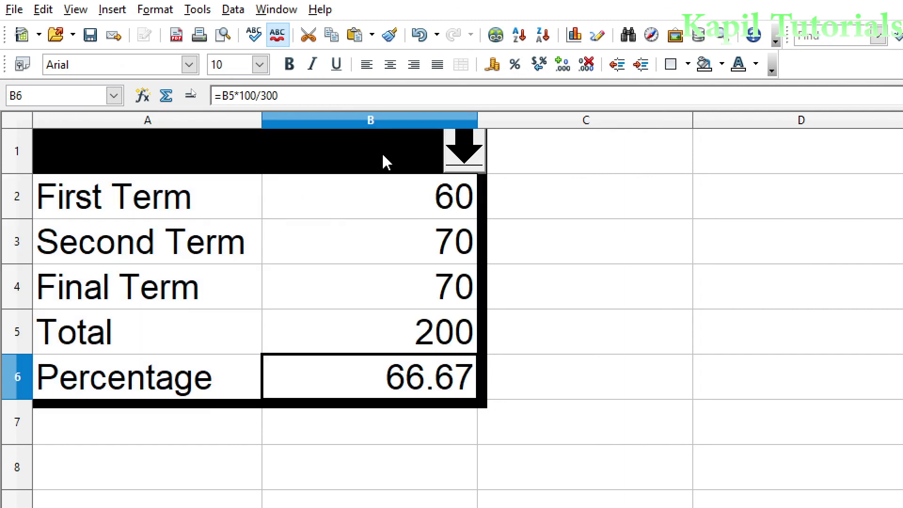
{"action": "left_click", "coordinate": [481, 157]}
{"action": "left_click", "coordinate": [303, 197]}
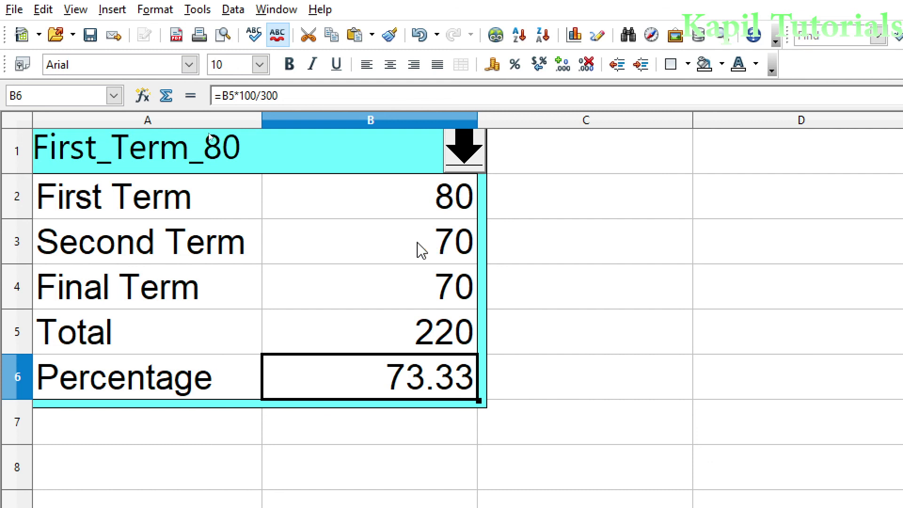
Step: Change the Second Term mark in B3 to 80
{"action": "left_click_drag", "start_coordinate": [66, 190], "coordinate": [359, 362]}
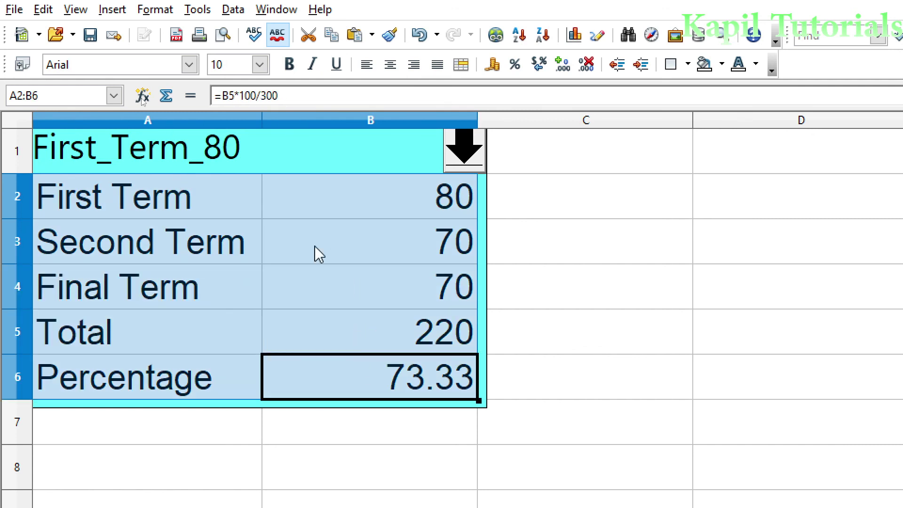
{"action": "left_click", "coordinate": [197, 10]}
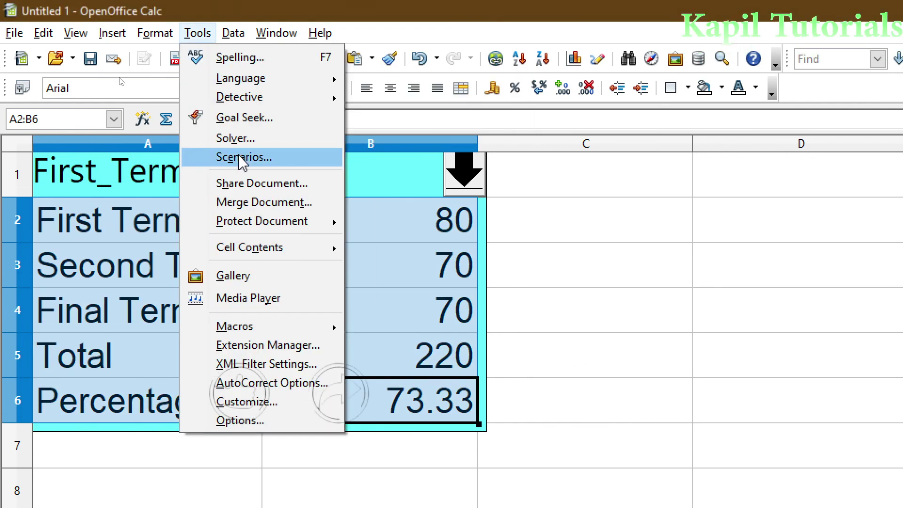
{"action": "left_click", "coordinate": [433, 272]}
{"action": "type", "text": "80"}
{"action": "key", "text": "Return"}
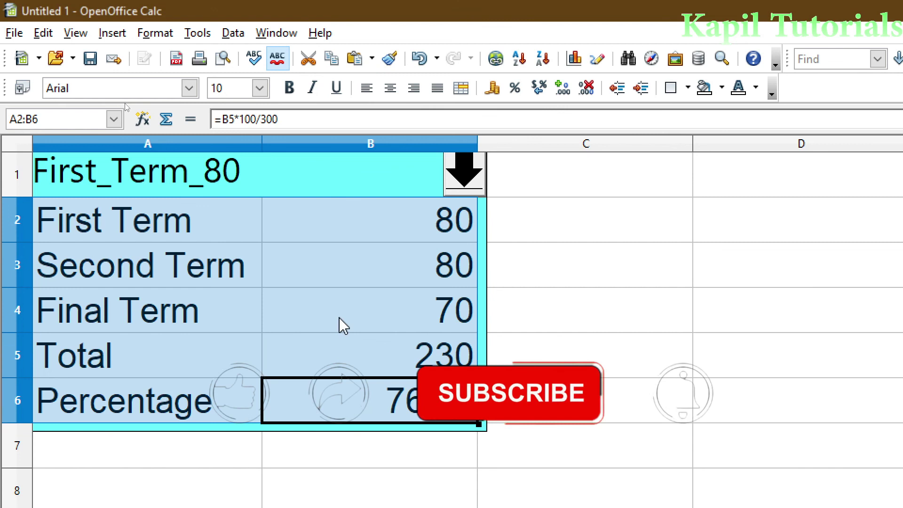
Step: Create a scenario named Second_Term_80 for the marks range A2:B6 with a light green border
{"action": "left_click", "coordinate": [197, 33]}
{"action": "left_click", "coordinate": [235, 154]}
{"action": "type", "text": "Se"}
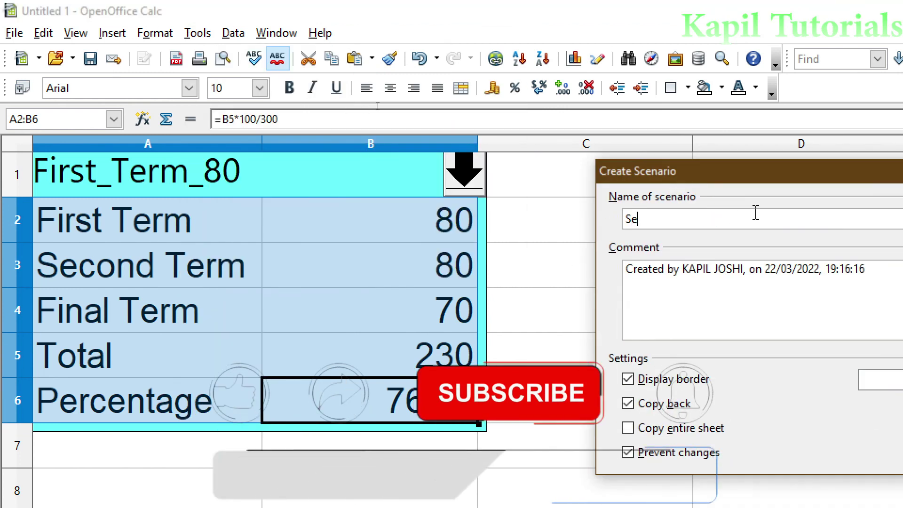
{"action": "type", "text": "cond_Term_80"}
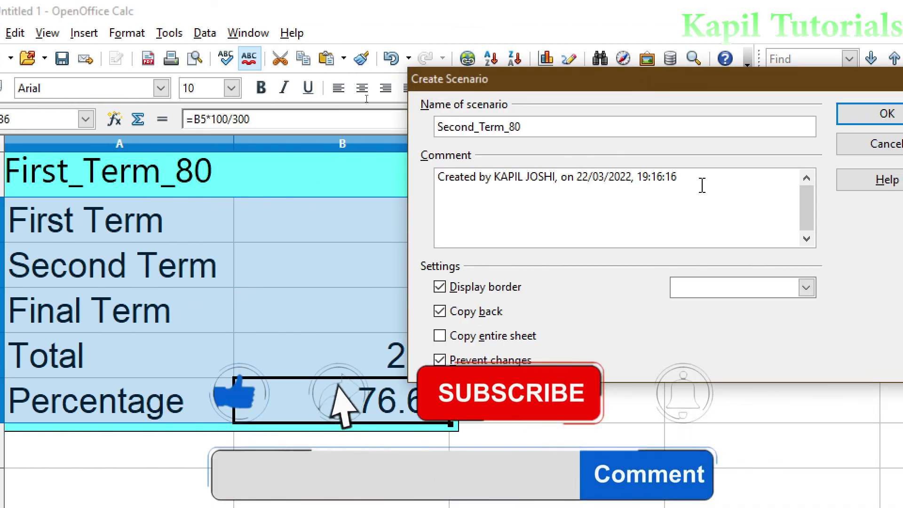
{"action": "left_click", "coordinate": [805, 287]}
{"action": "left_click", "coordinate": [764, 358]}
{"action": "left_click", "coordinate": [870, 114]}
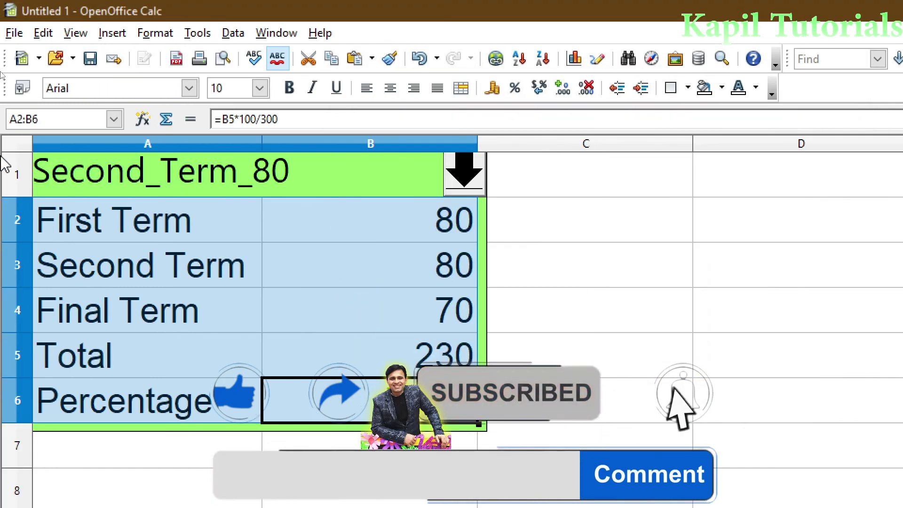
Step: Switch the marks table through the First_Term_60, First_Term_80 and Second_Term_80 scenarios to compare their totals and percentages
{"action": "left_click", "coordinate": [453, 186]}
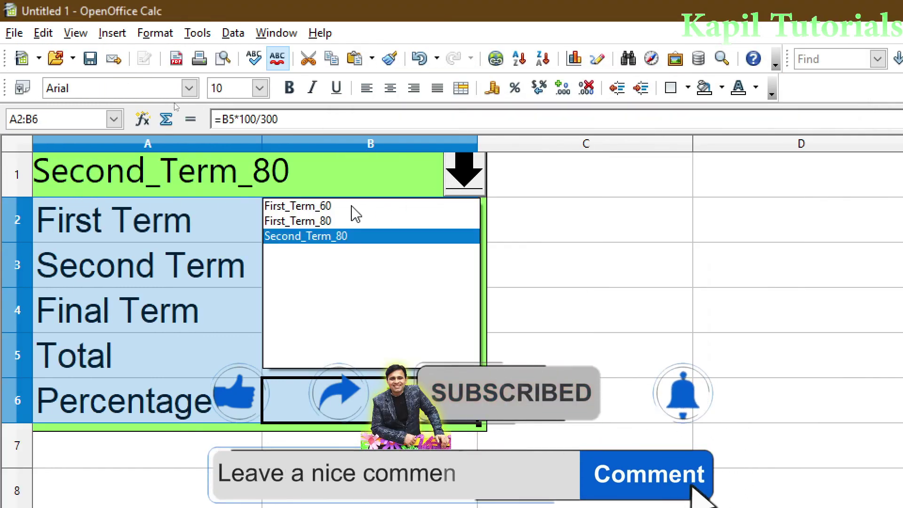
{"action": "left_click", "coordinate": [353, 207]}
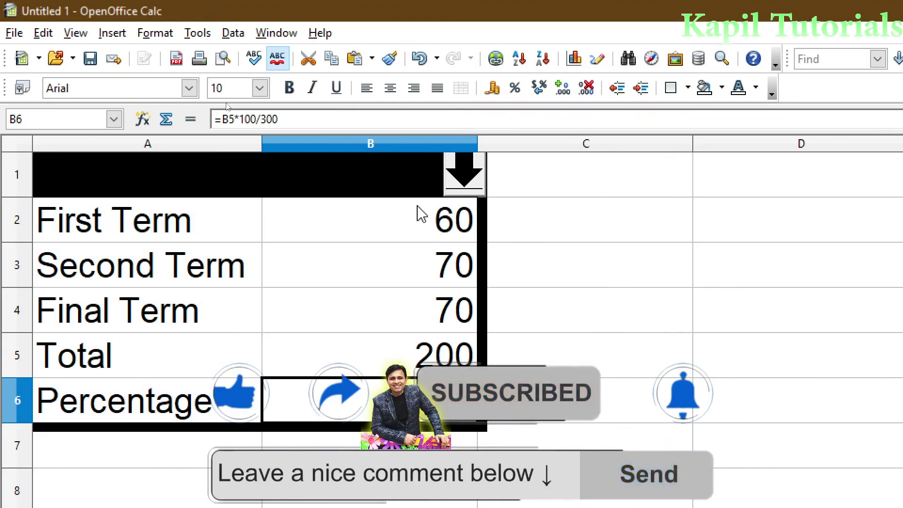
{"action": "left_click", "coordinate": [463, 175]}
{"action": "left_click", "coordinate": [340, 207]}
{"action": "left_click", "coordinate": [456, 179]}
{"action": "left_click", "coordinate": [326, 223]}
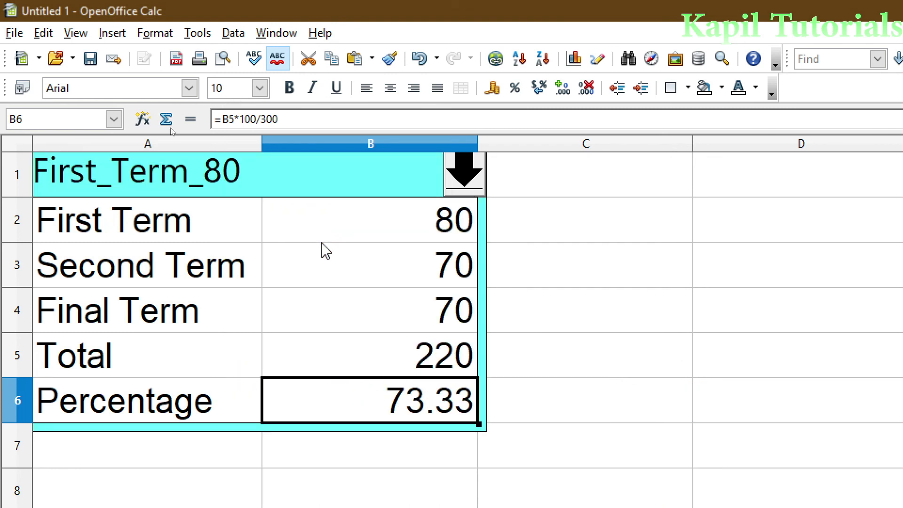
{"action": "left_click", "coordinate": [466, 181]}
{"action": "left_click", "coordinate": [324, 239]}
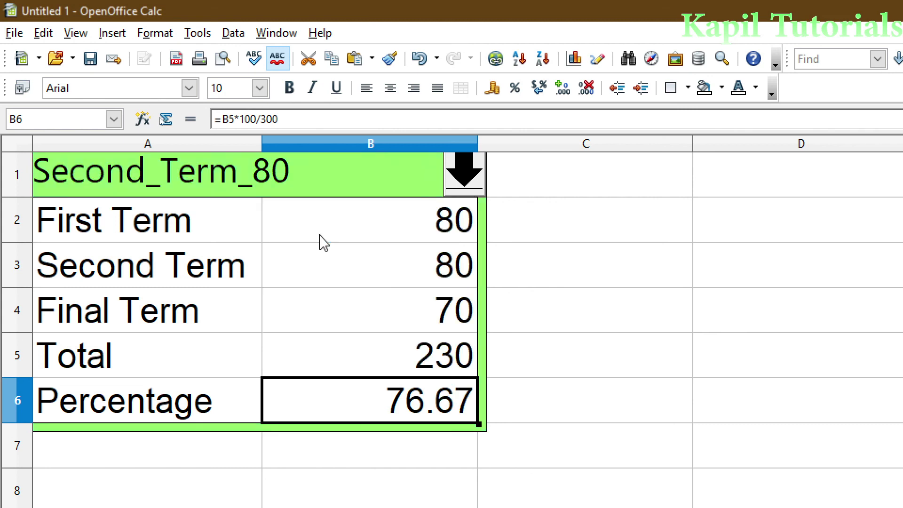